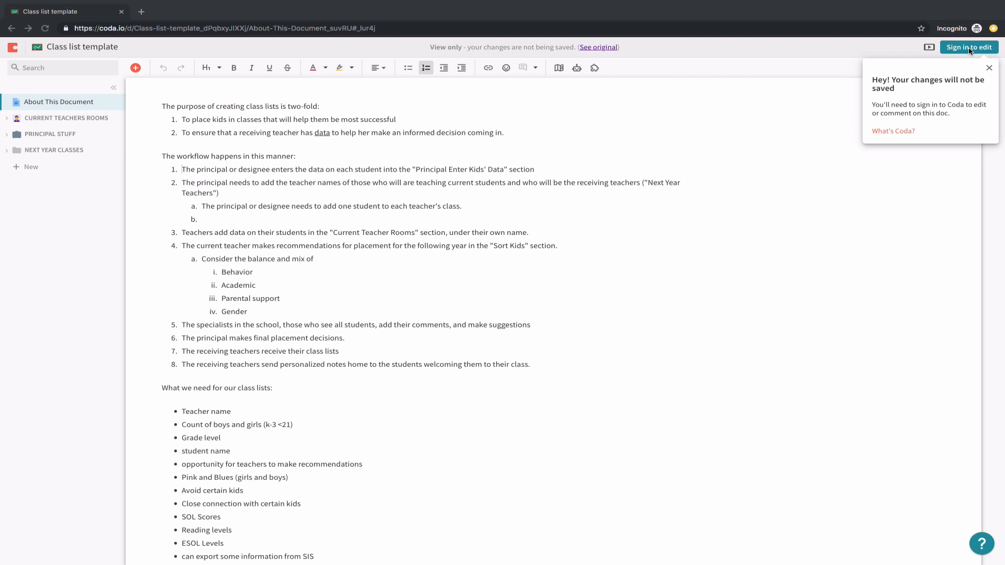
Sign in with Google and make an editable copy of the Class list template doc
{"action": "left_click", "coordinate": [969, 49]}
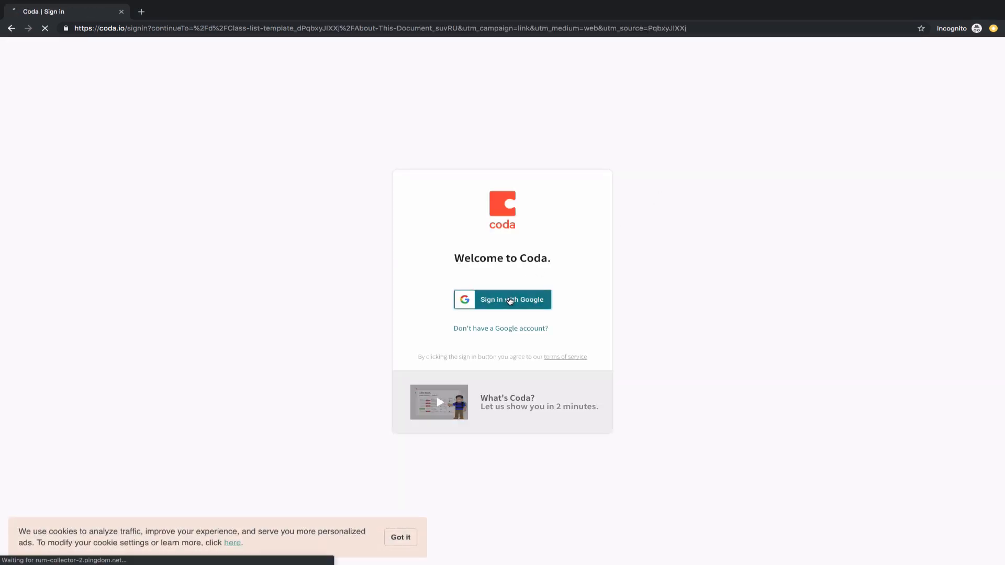
{"action": "left_click", "coordinate": [509, 301]}
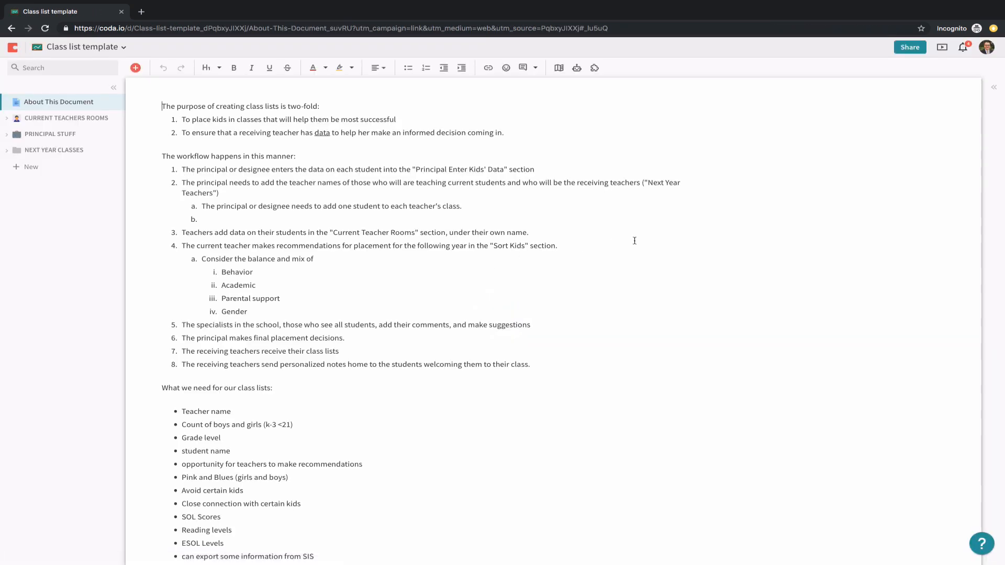
{"action": "left_click", "coordinate": [125, 48]}
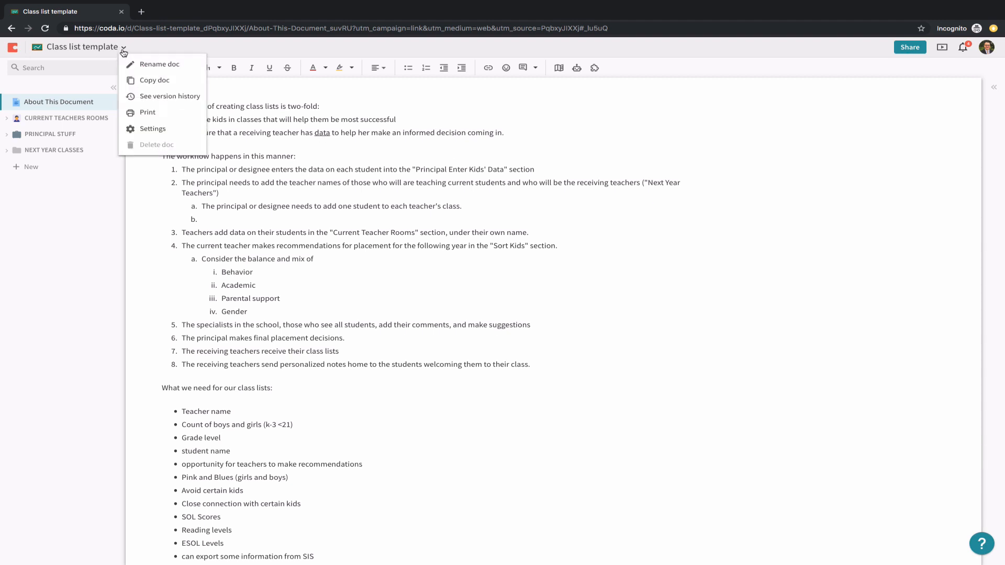
{"action": "left_click", "coordinate": [140, 83]}
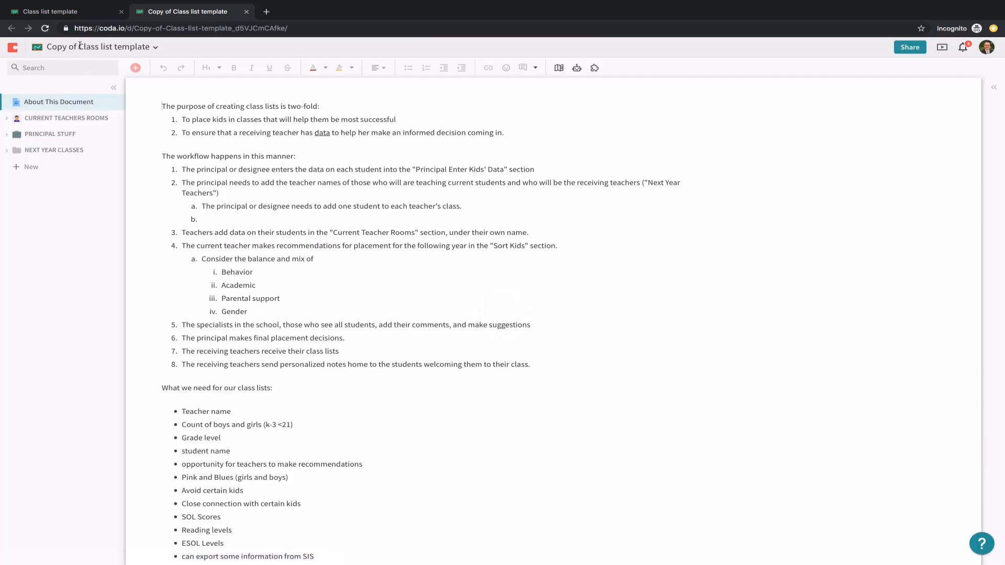
Rename the copied doc to Grade 2
{"action": "left_click", "coordinate": [76, 46]}
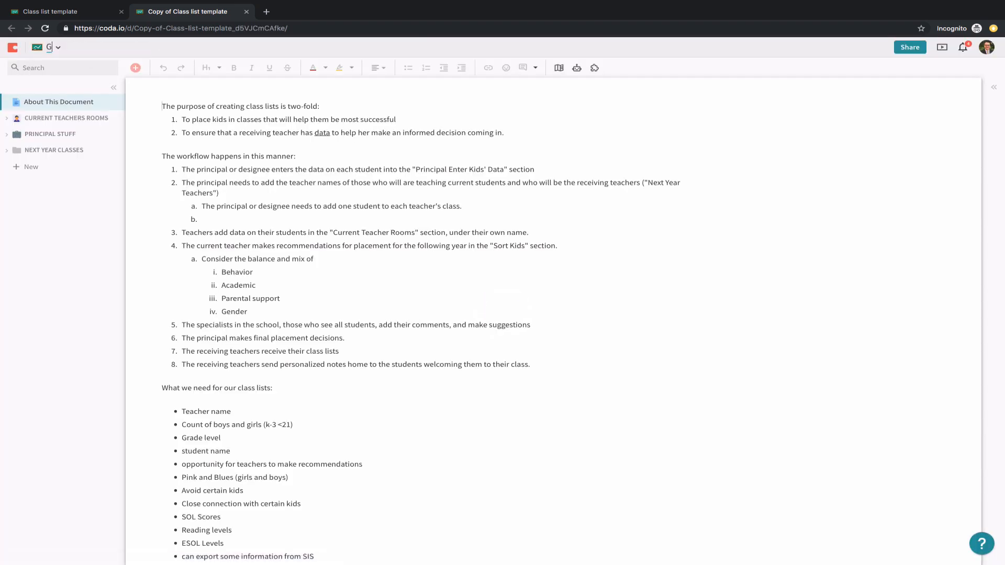
{"action": "type", "text": "Grade 2"}
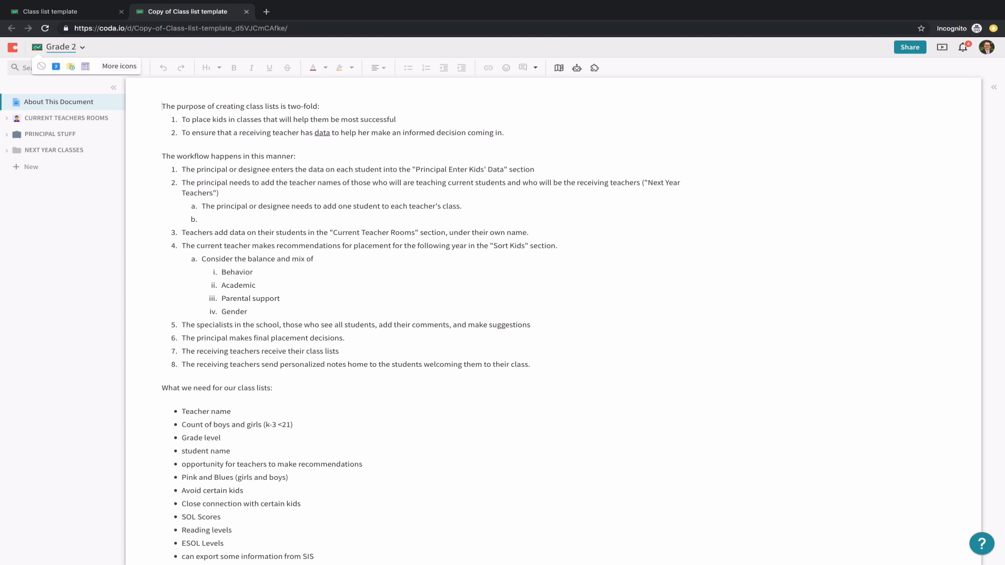
{"action": "key", "text": "Return"}
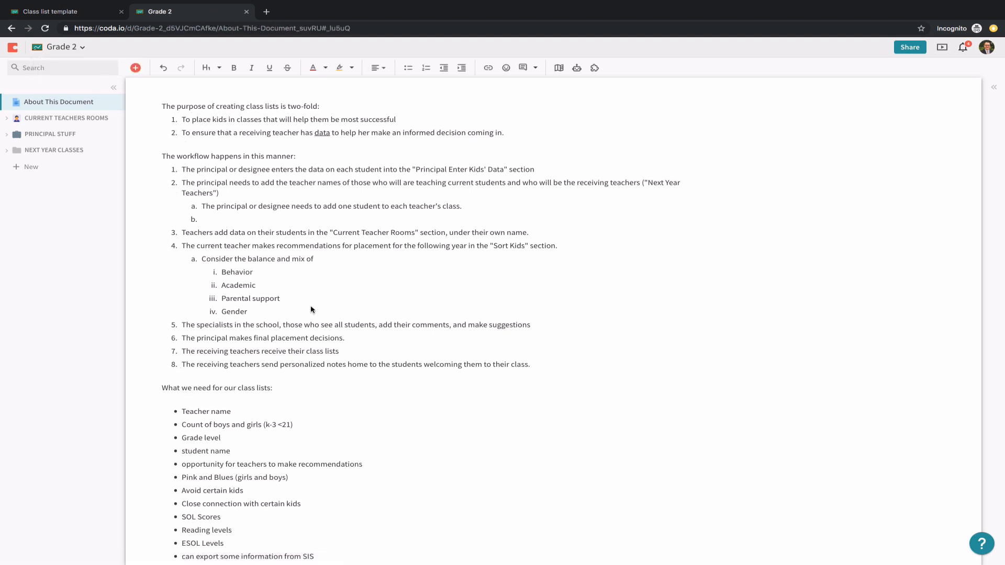
Review the Teacher Names section and the Student Information table inside the Principal Stuff folder
{"action": "left_click", "coordinate": [15, 128]}
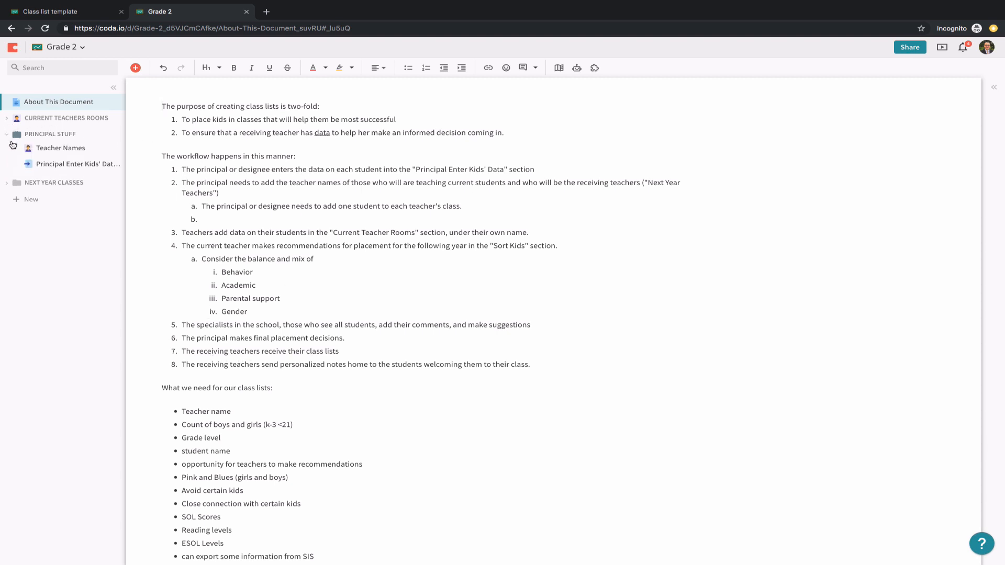
{"action": "left_click", "coordinate": [54, 152]}
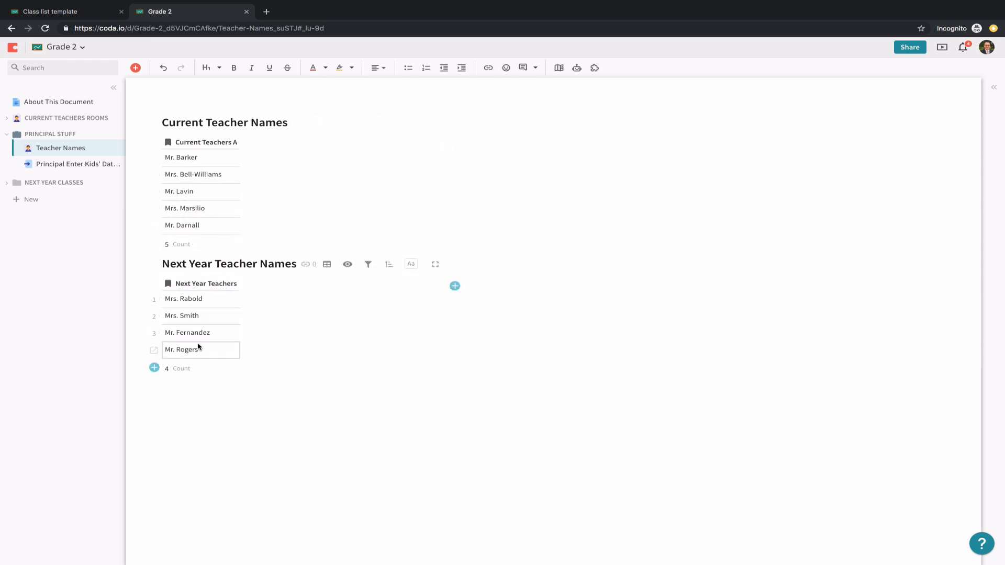
{"action": "left_click", "coordinate": [94, 167]}
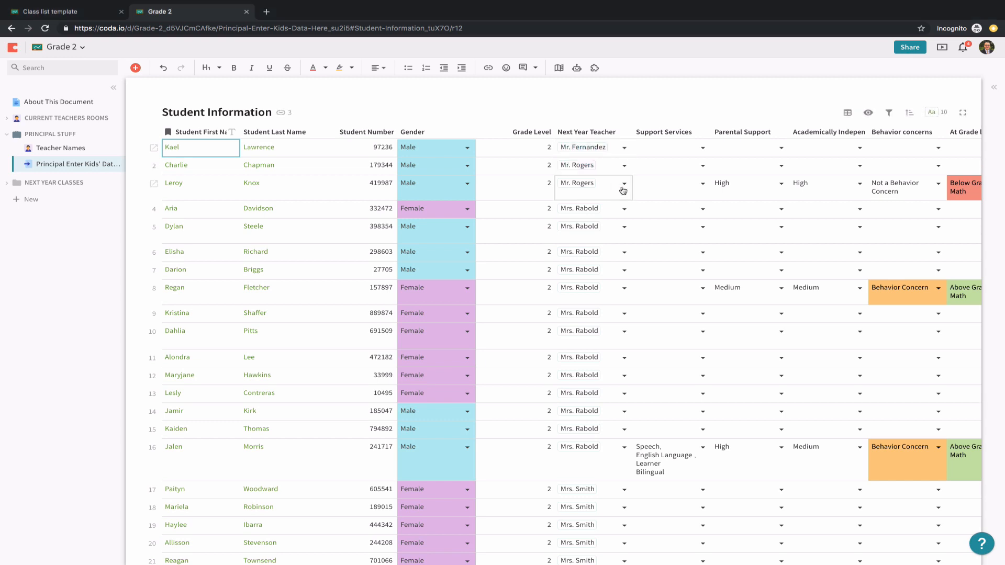
{"action": "scroll", "coordinate": [623, 191], "scroll_direction": "right", "scroll_amount": 1}
{"action": "scroll", "coordinate": [623, 190], "scroll_direction": "right", "scroll_amount": 3}
{"action": "scroll", "coordinate": [621, 190], "scroll_direction": "left", "scroll_amount": 3}
Set Next Year Teacher to Blank for the first three students in the Student Information table
{"action": "left_click", "coordinate": [624, 151]}
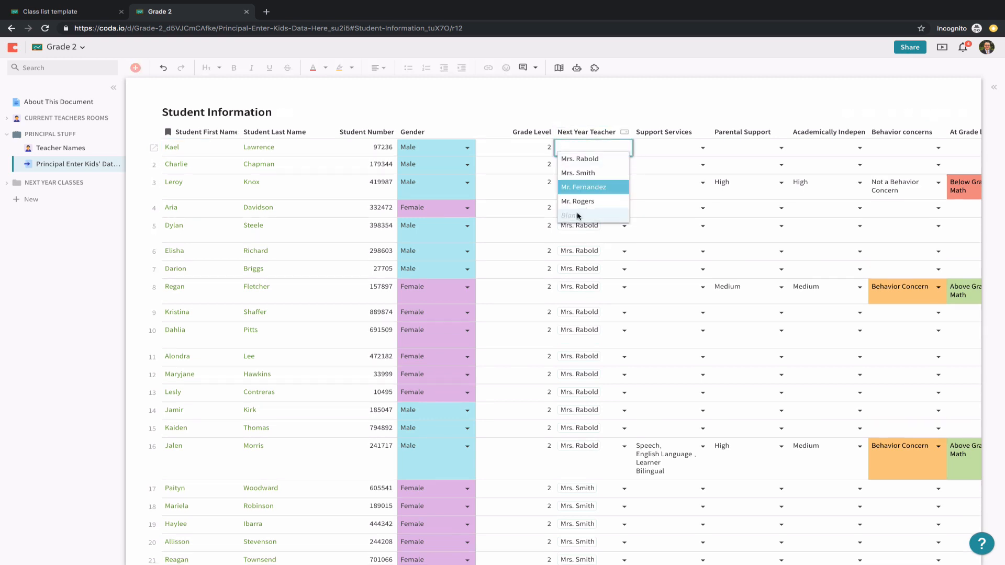
{"action": "left_click", "coordinate": [576, 215]}
{"action": "left_click", "coordinate": [621, 166]}
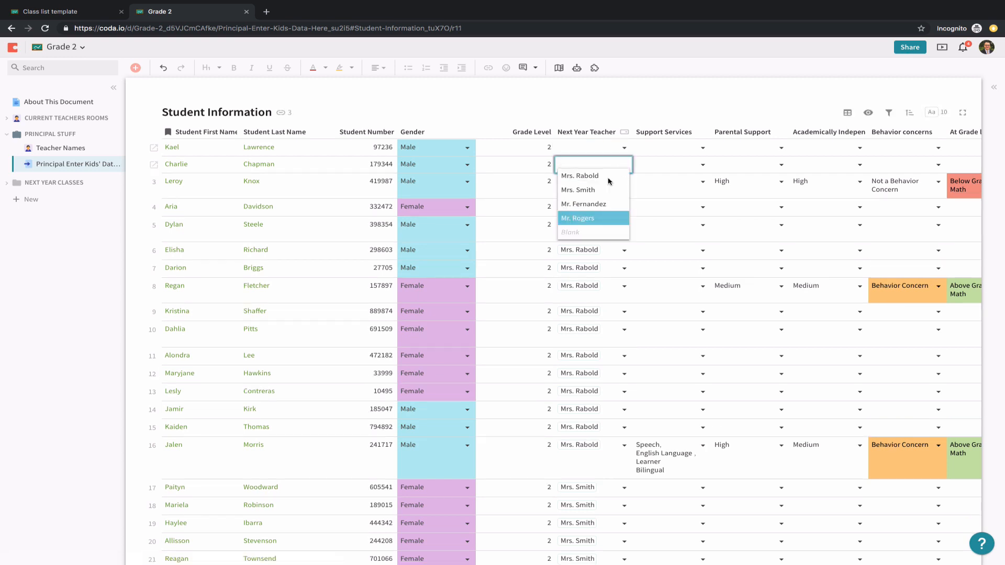
{"action": "left_click", "coordinate": [576, 232]}
{"action": "left_click", "coordinate": [621, 182]}
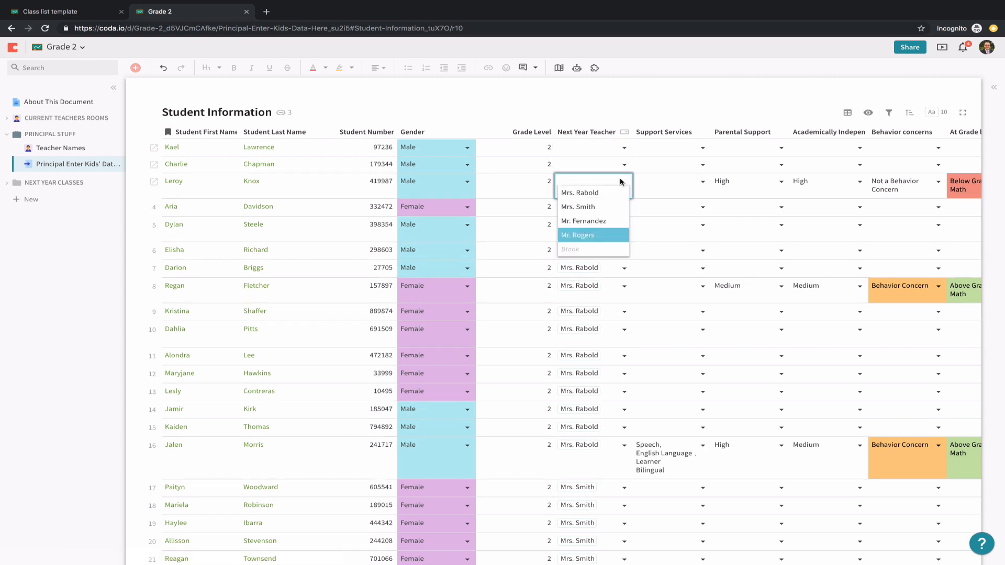
{"action": "left_click", "coordinate": [574, 250]}
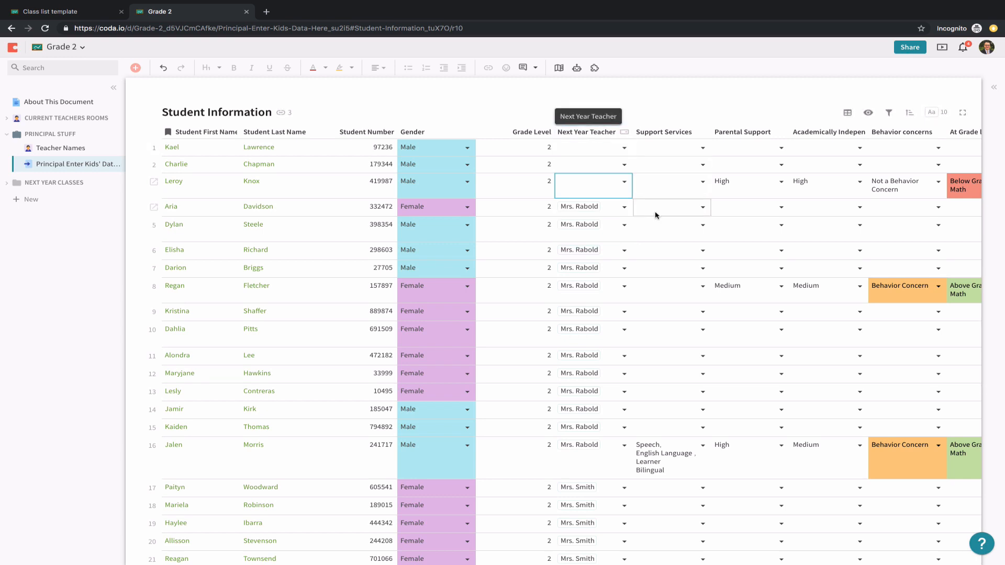
Examine the remaining Student Information columns, from Support Services through Current Teacher to the optional Student Pictures
{"action": "scroll", "coordinate": [651, 213], "scroll_direction": "right", "scroll_amount": 1}
{"action": "scroll", "coordinate": [784, 247], "scroll_direction": "right", "scroll_amount": 10}
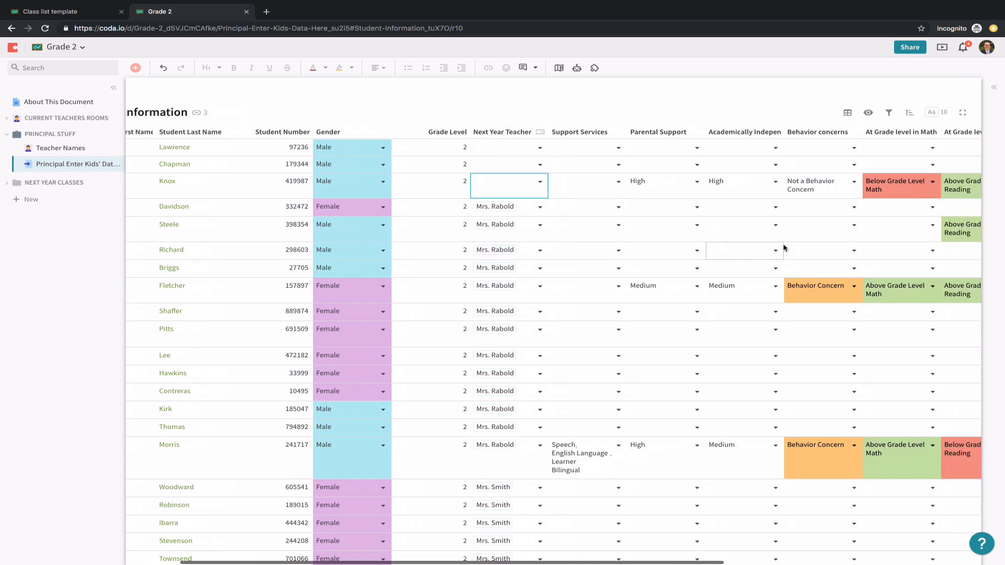
{"action": "scroll", "coordinate": [784, 248], "scroll_direction": "right", "scroll_amount": 2}
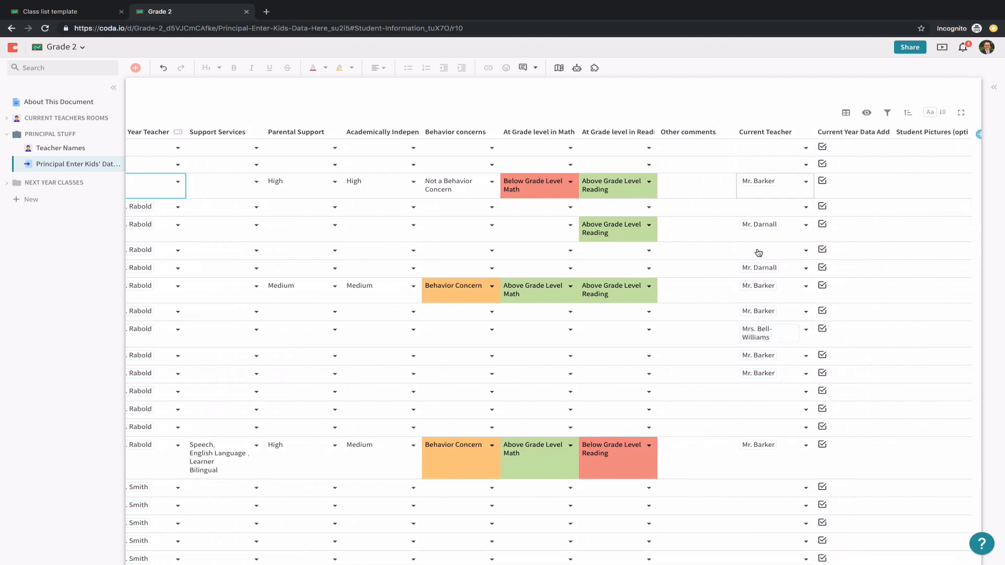
{"action": "scroll", "coordinate": [785, 193], "scroll_direction": "right", "scroll_amount": 1}
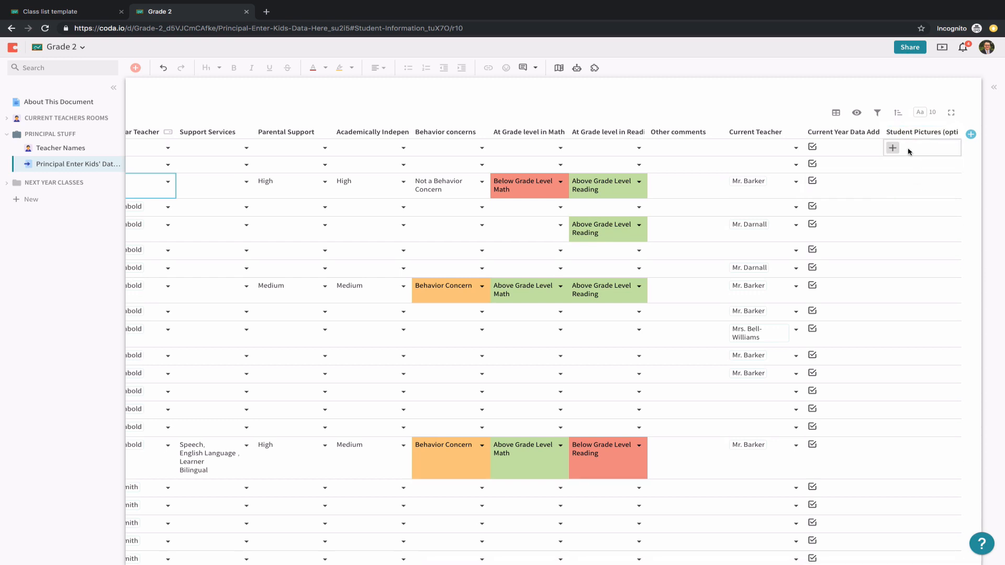
{"action": "scroll", "coordinate": [911, 363], "scroll_direction": "down", "scroll_amount": 3}
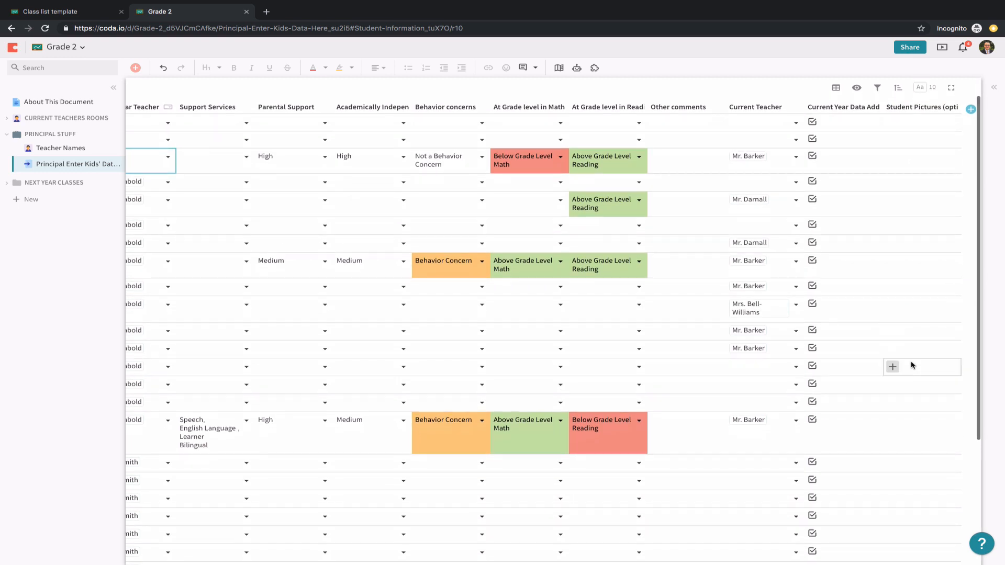
{"action": "scroll", "coordinate": [911, 364], "scroll_direction": "up", "scroll_amount": 3}
{"action": "scroll", "coordinate": [909, 361], "scroll_direction": "left", "scroll_amount": 8}
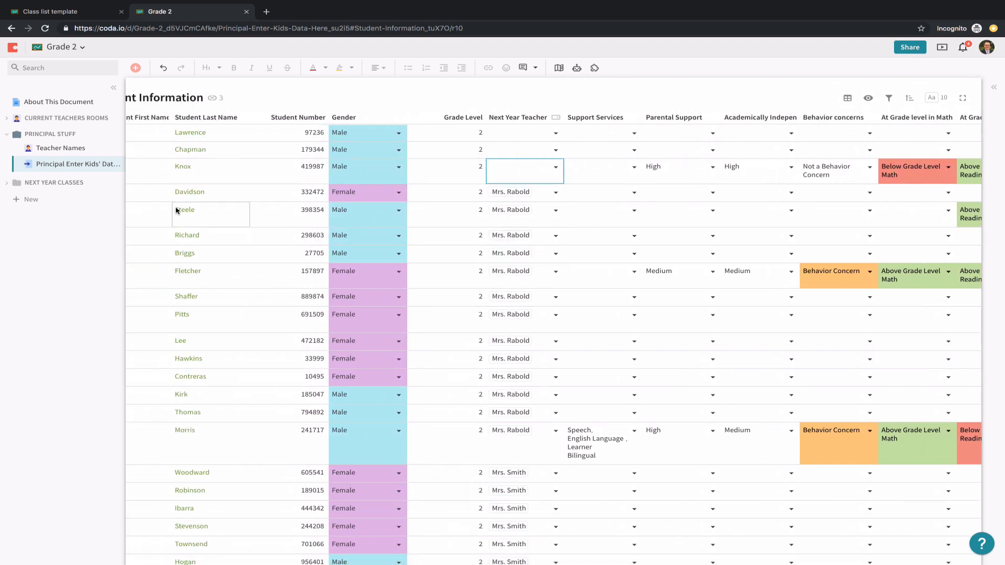
{"action": "scroll", "coordinate": [175, 209], "scroll_direction": "left", "scroll_amount": 3}
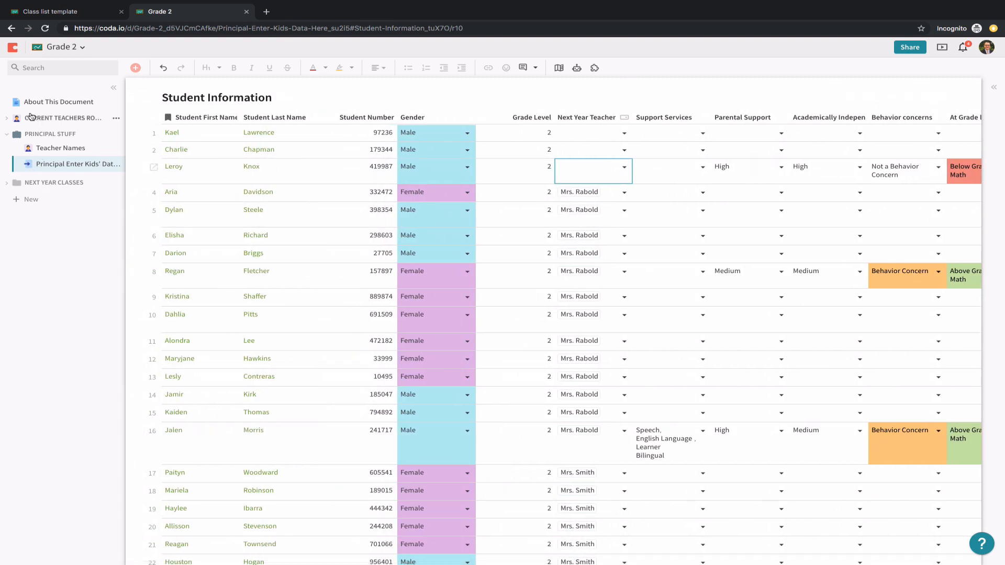
Duplicate the Current Teacher Rooms section in the Current Teachers Rooms folder
{"action": "left_click", "coordinate": [6, 120]}
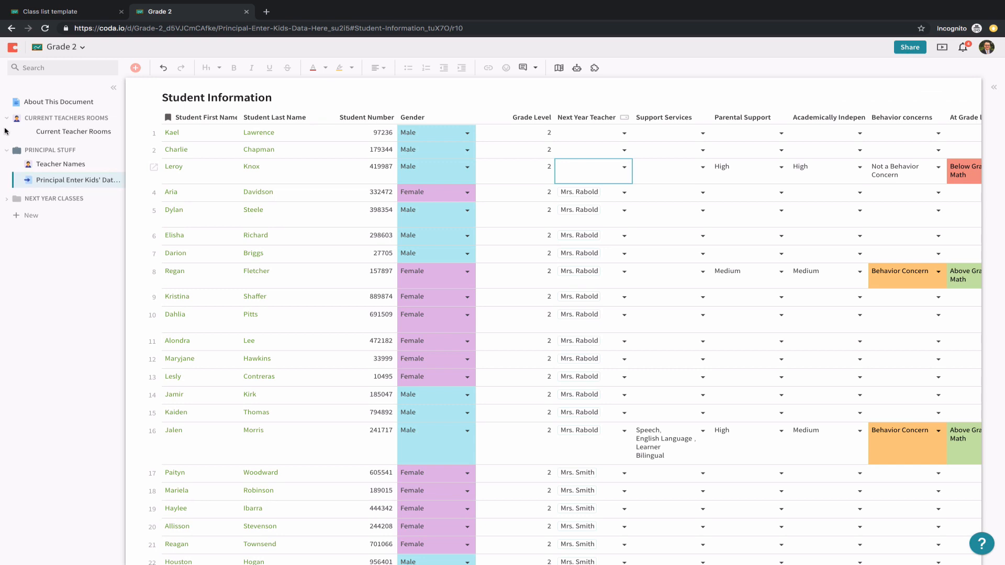
{"action": "left_click", "coordinate": [72, 135]}
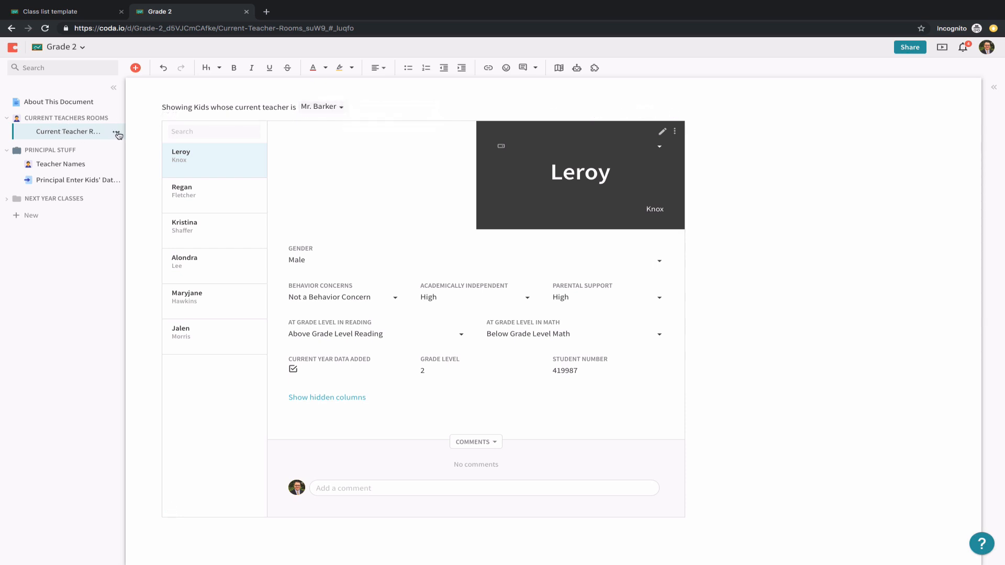
{"action": "left_click", "coordinate": [116, 134]}
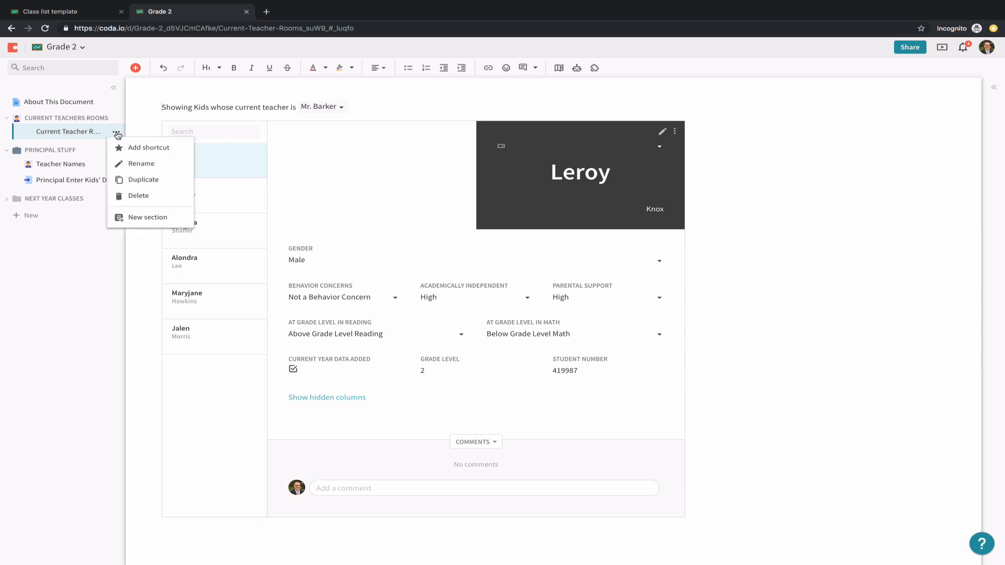
{"action": "left_click", "coordinate": [117, 180]}
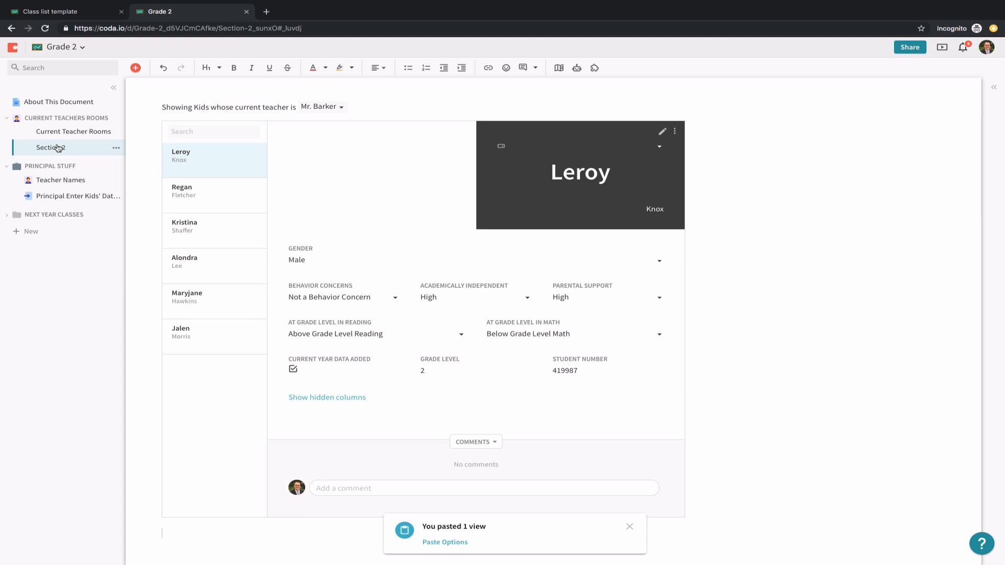
Rename the duplicated section with the name of the teacher its student list is filtered by
{"action": "double_click", "coordinate": [58, 148]}
{"action": "type", "text": "M"}
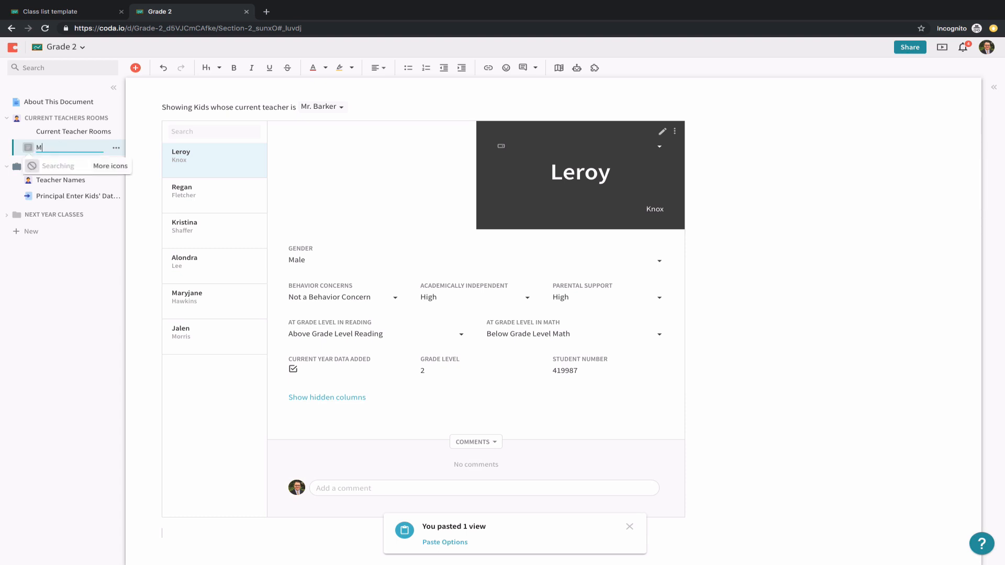
{"action": "type", "text": "r. Barker"}
{"action": "key", "text": "Return"}
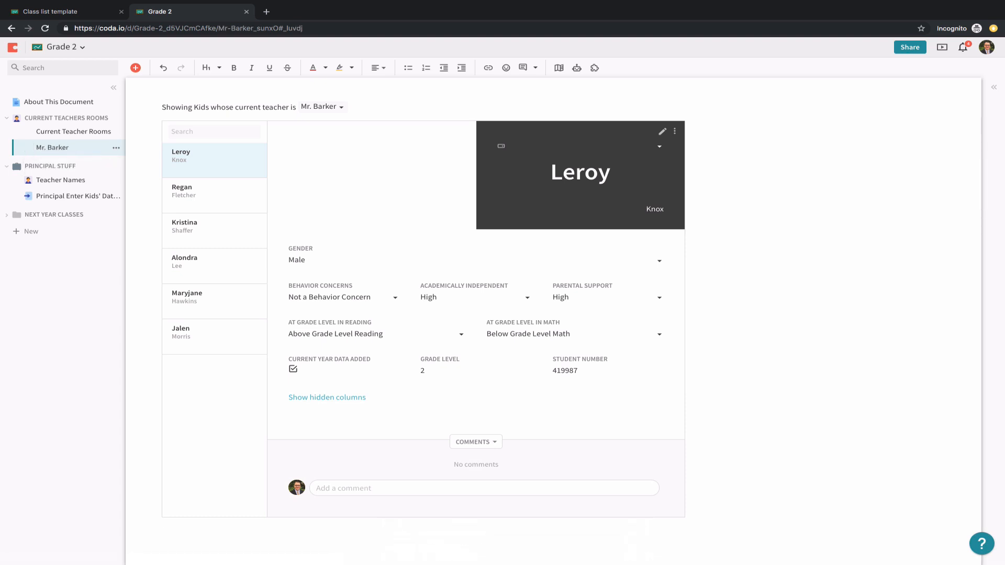
In the original Current Teacher Rooms section, filter the student cards by the second current teacher
{"action": "left_click", "coordinate": [61, 134]}
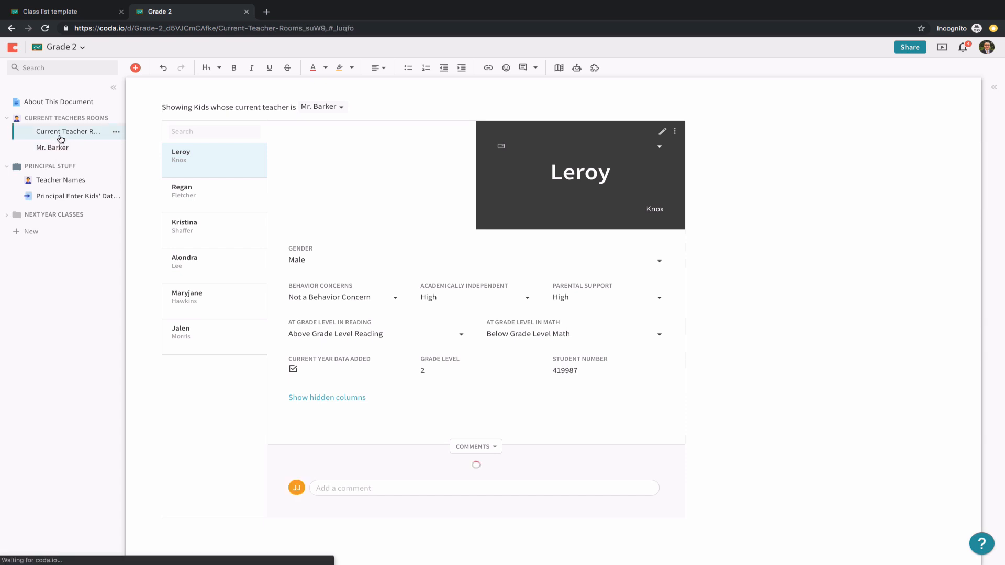
{"action": "left_click", "coordinate": [331, 107]}
{"action": "left_click", "coordinate": [329, 131]}
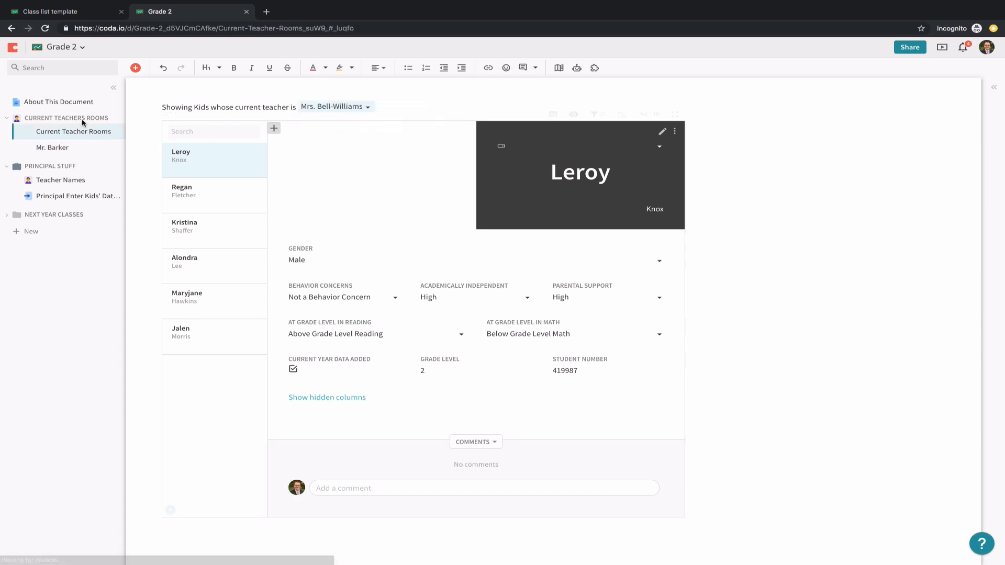
Rename the Current Teacher Rooms section with the name of the teacher selected in its filter
{"action": "double_click", "coordinate": [49, 135]}
{"action": "type", "text": "Mrs."}
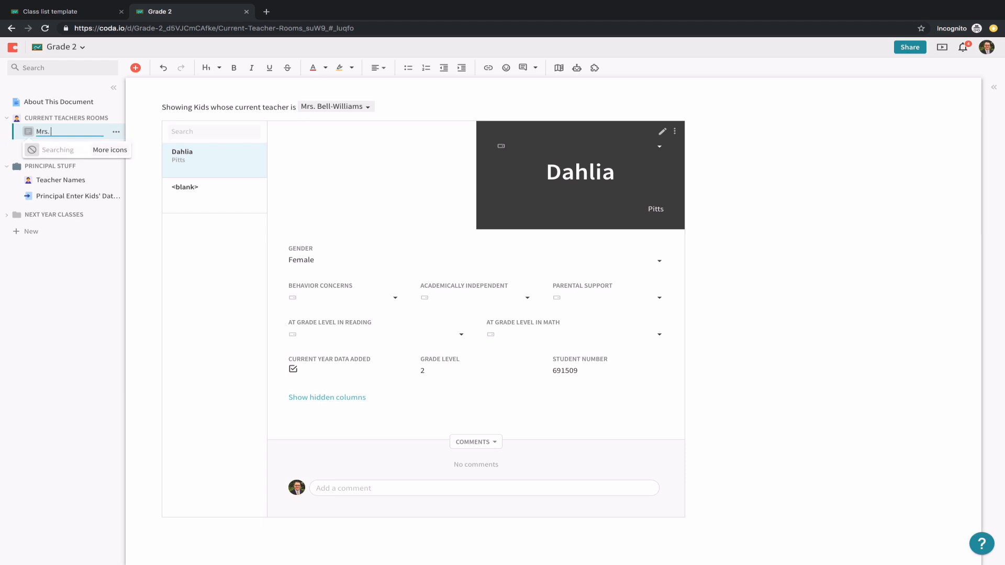
{"action": "type", "text": " Bell-Williams"}
{"action": "key", "text": "Return"}
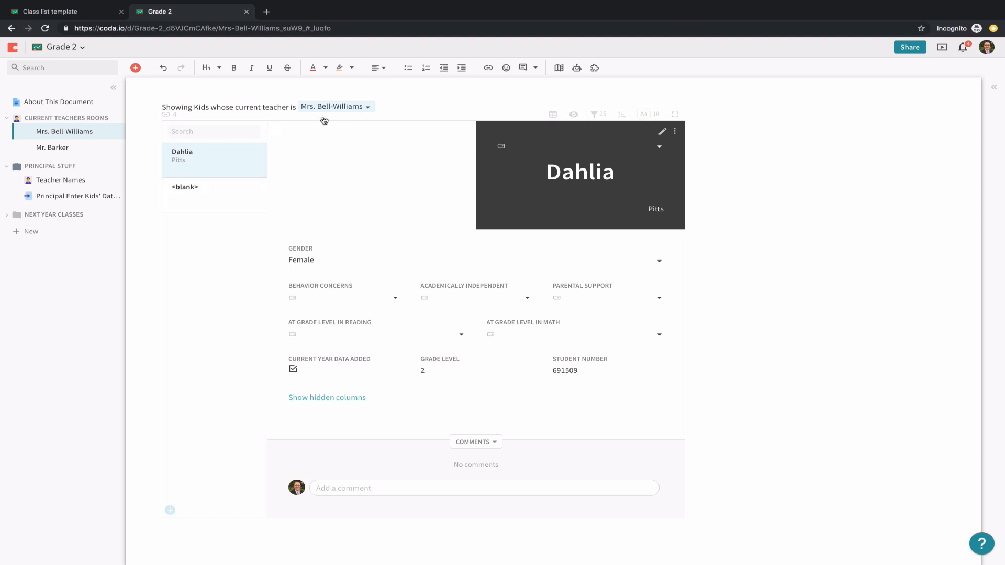
In the first teacher's section, choose Not a Behavior Concern and Below Grade Level Math for the first student
{"action": "left_click", "coordinate": [83, 155]}
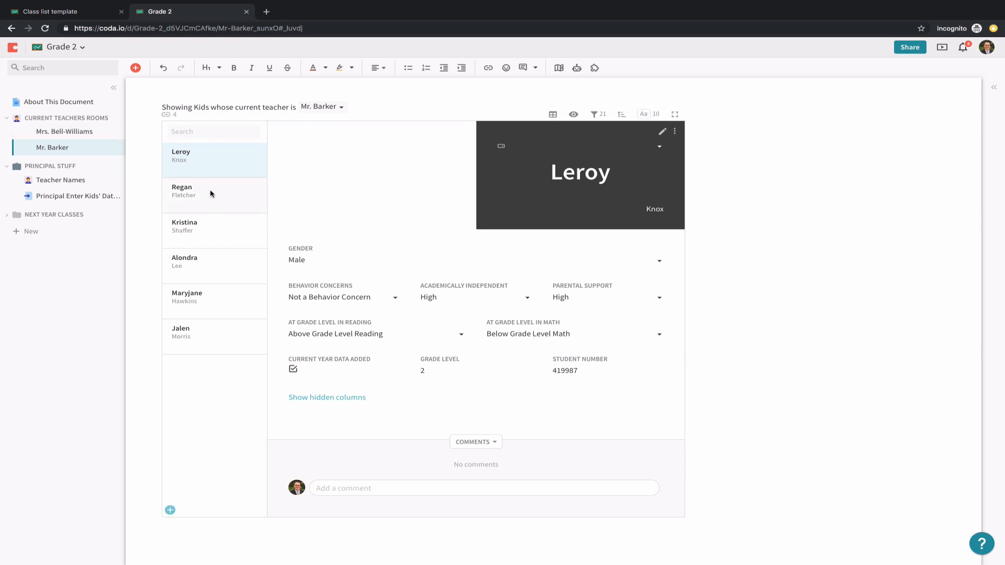
{"action": "left_click", "coordinate": [394, 298]}
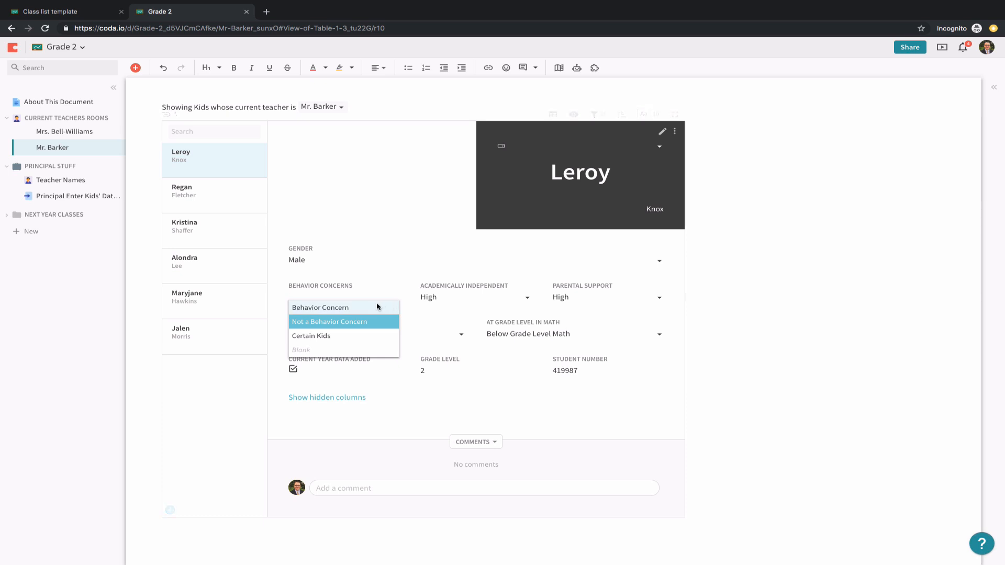
{"action": "left_click", "coordinate": [340, 324]}
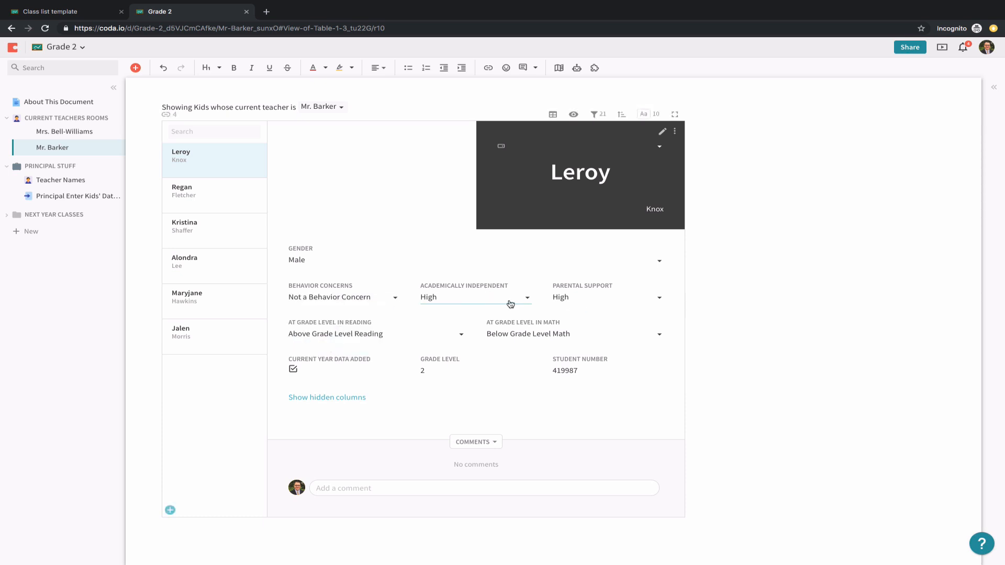
{"action": "left_click", "coordinate": [327, 335]}
{"action": "left_click", "coordinate": [533, 333]}
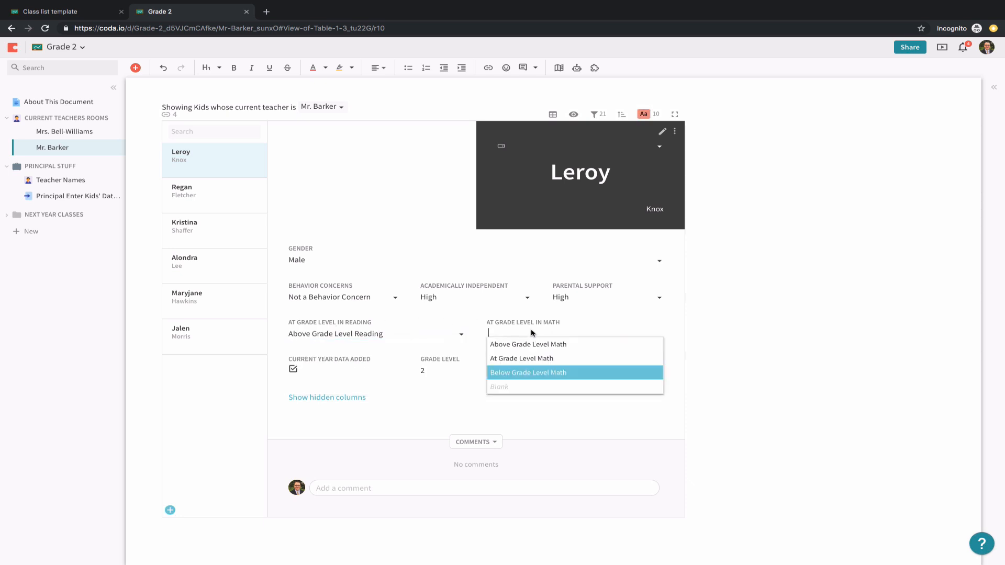
{"action": "left_click", "coordinate": [523, 372]}
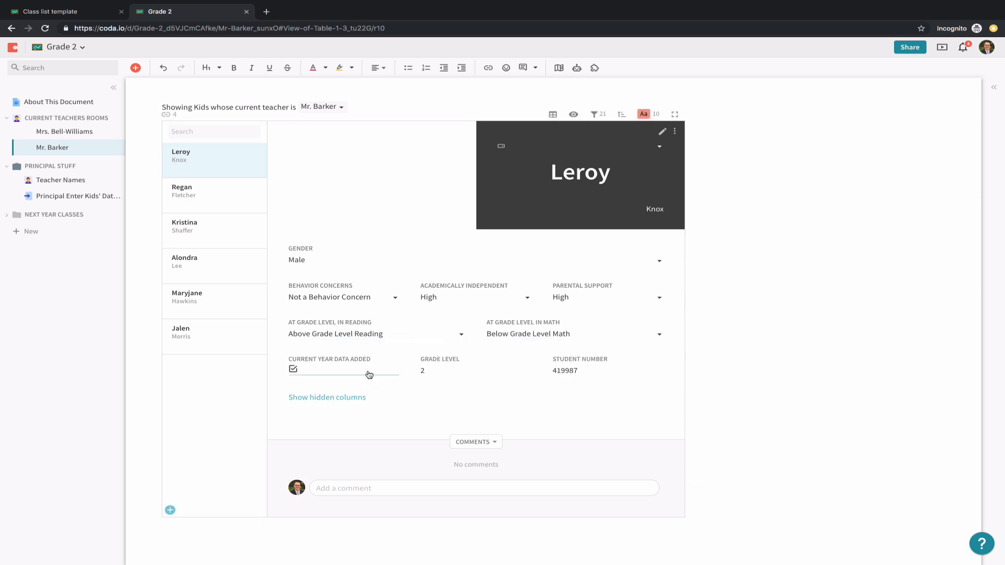
For the third student in the first teacher's section, choose Not a Behavior Concern, Low academic independence and Medium parental support
{"action": "left_click", "coordinate": [233, 195]}
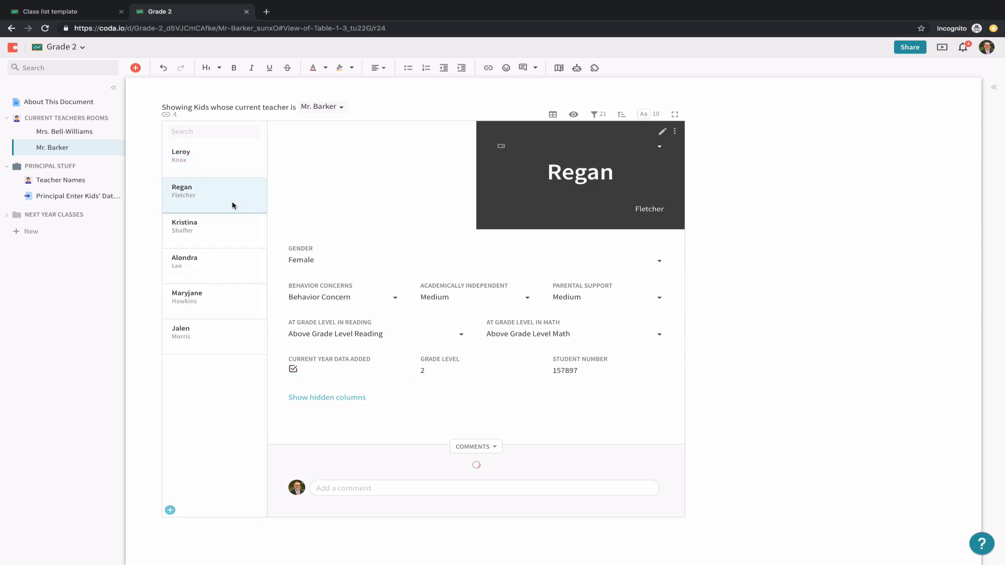
{"action": "left_click", "coordinate": [203, 232]}
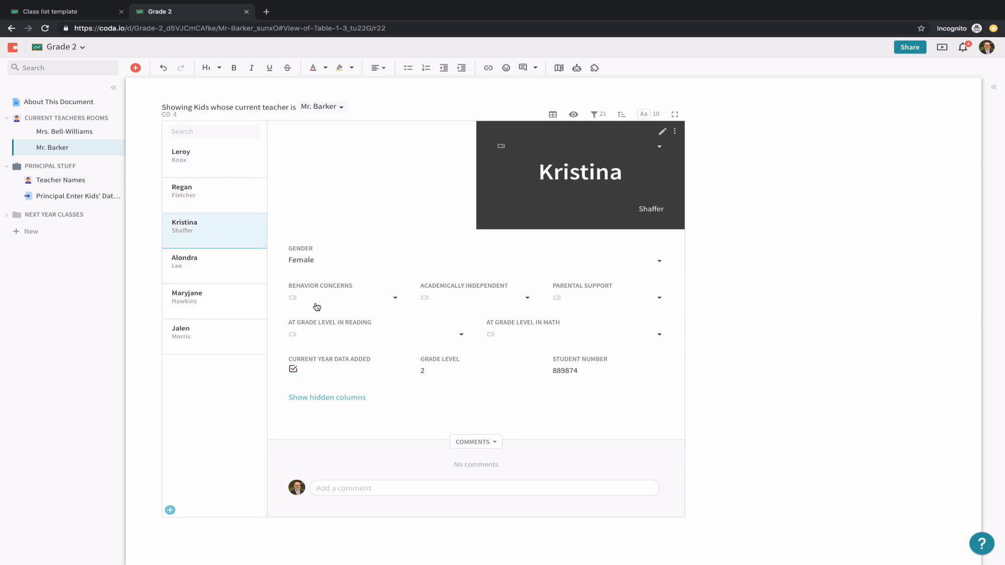
{"action": "left_click", "coordinate": [345, 308]}
{"action": "left_click", "coordinate": [337, 321]}
{"action": "left_click", "coordinate": [440, 299]}
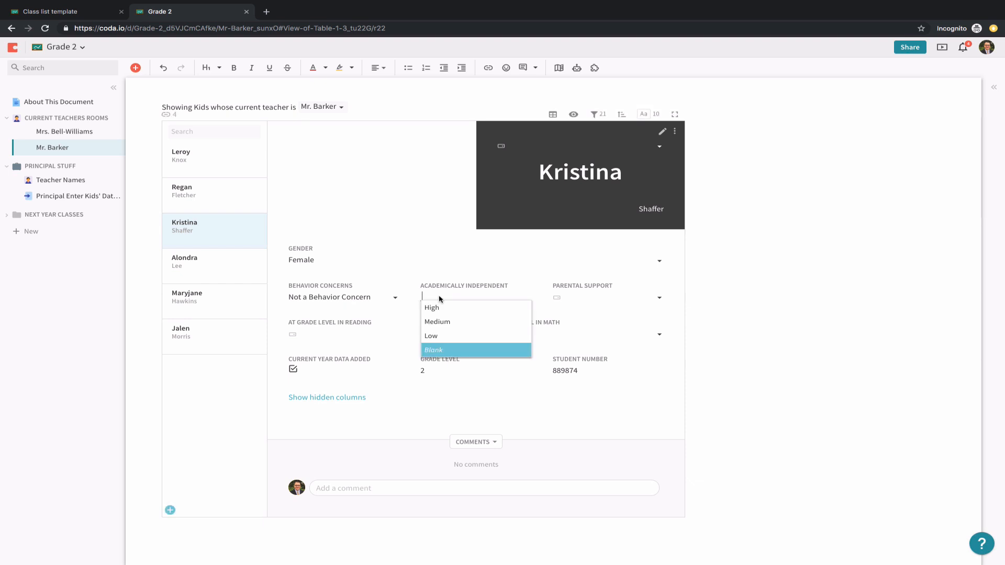
{"action": "left_click", "coordinate": [440, 335]}
{"action": "left_click", "coordinate": [574, 303]}
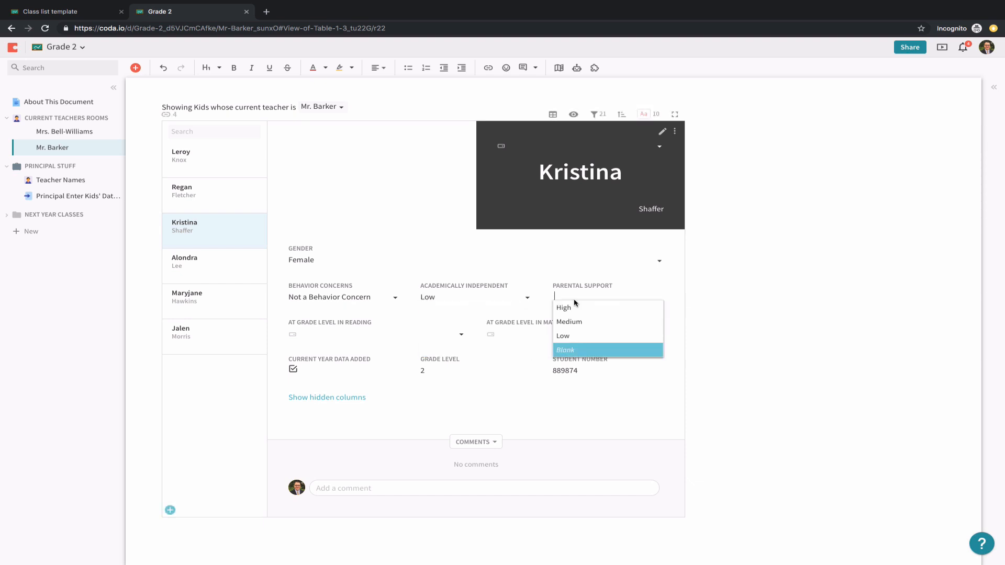
{"action": "left_click", "coordinate": [574, 322]}
Choose At Grade Level Reading and At Grade Level Math for the third student
{"action": "left_click", "coordinate": [396, 335]}
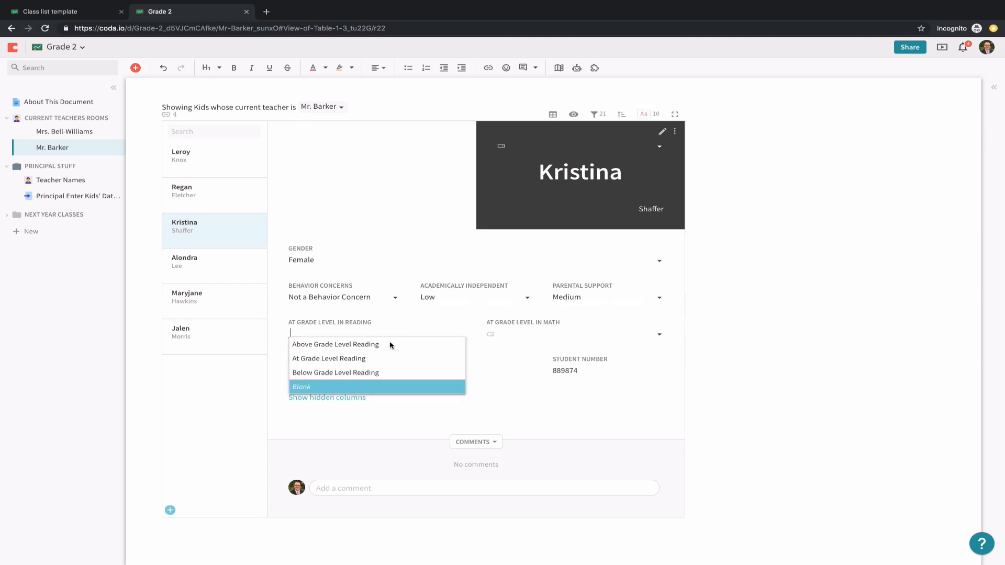
{"action": "left_click", "coordinate": [373, 359]}
{"action": "left_click", "coordinate": [546, 335]}
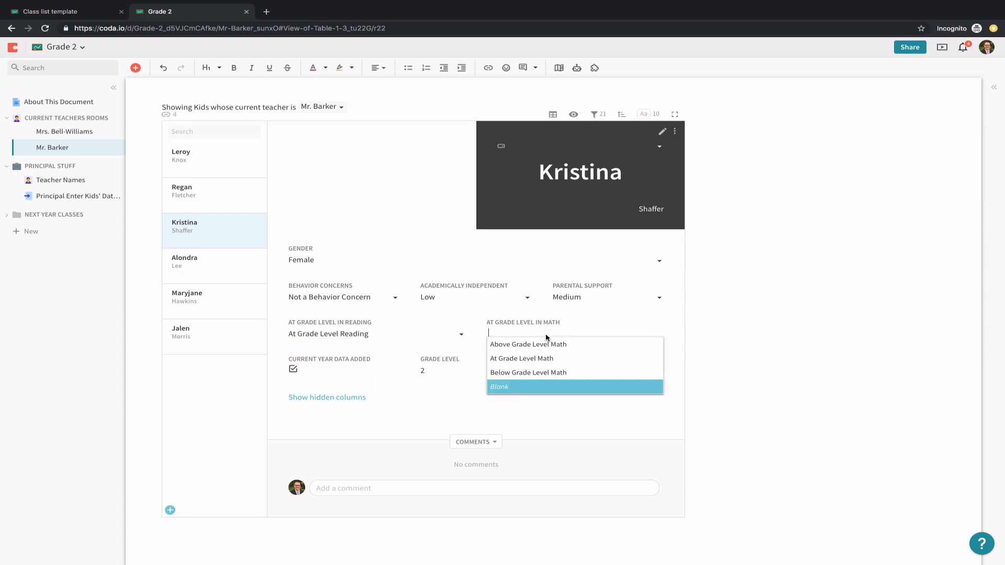
{"action": "left_click", "coordinate": [534, 358]}
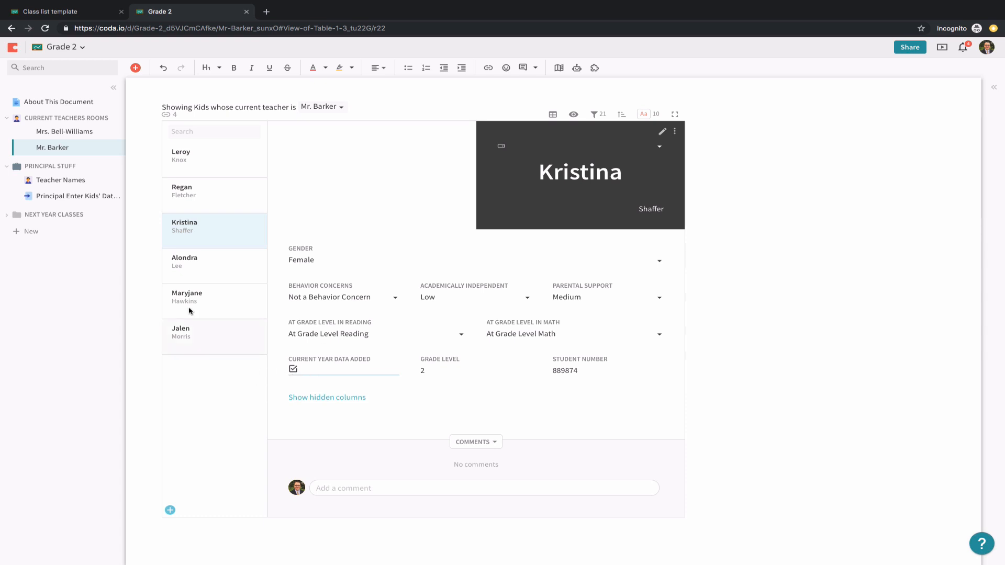
In the principal's Student Information table, set Support Services to Speech for the student in row 7
{"action": "left_click", "coordinate": [58, 197]}
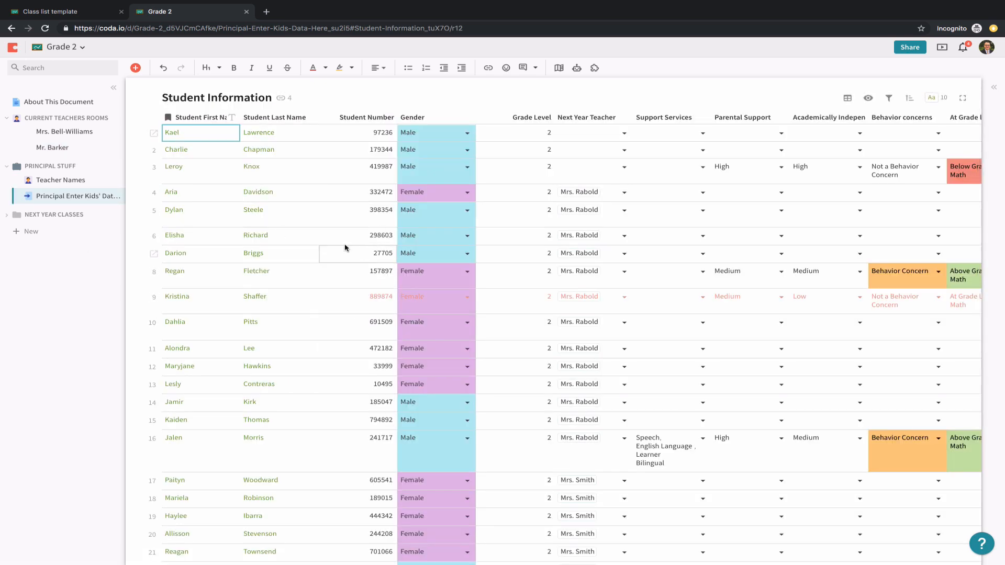
{"action": "left_click", "coordinate": [199, 252]}
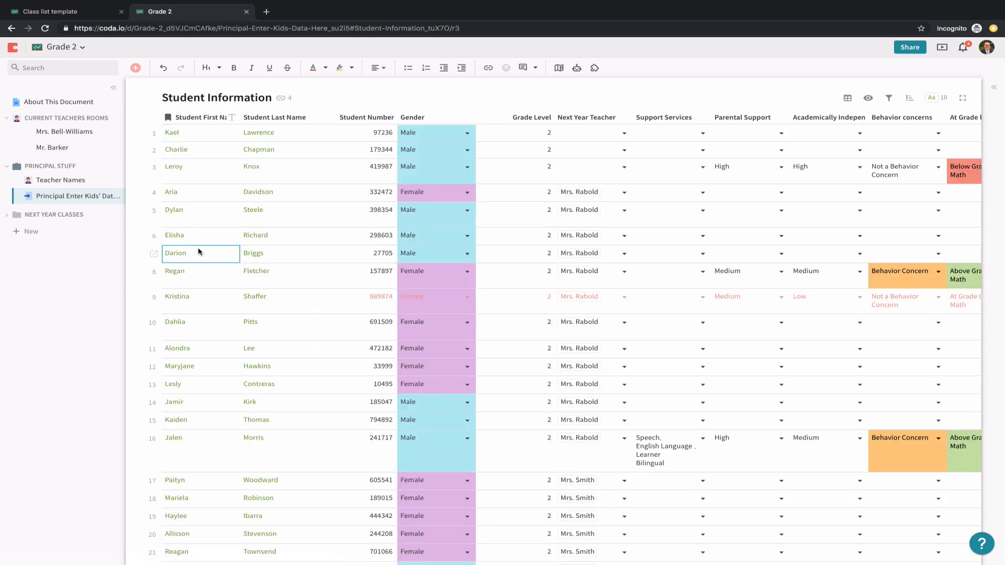
{"action": "key", "text": "Right"}
{"action": "key", "text": "Right"}
{"action": "key", "text": "Right"}
{"action": "key", "text": "Right"}
{"action": "key", "text": "Right"}
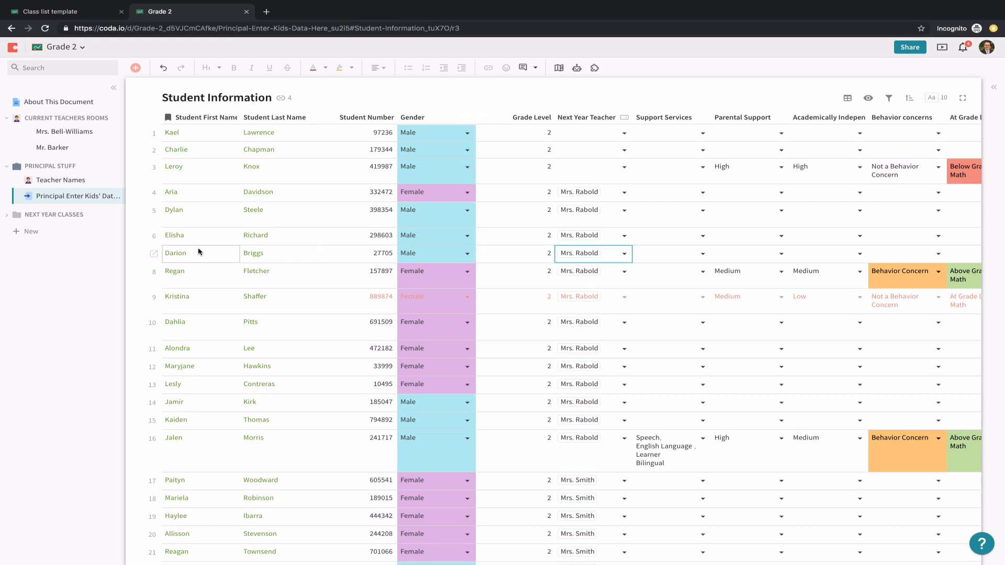
{"action": "key", "text": "Right"}
{"action": "key", "text": "Down"}
{"action": "key", "text": "Up"}
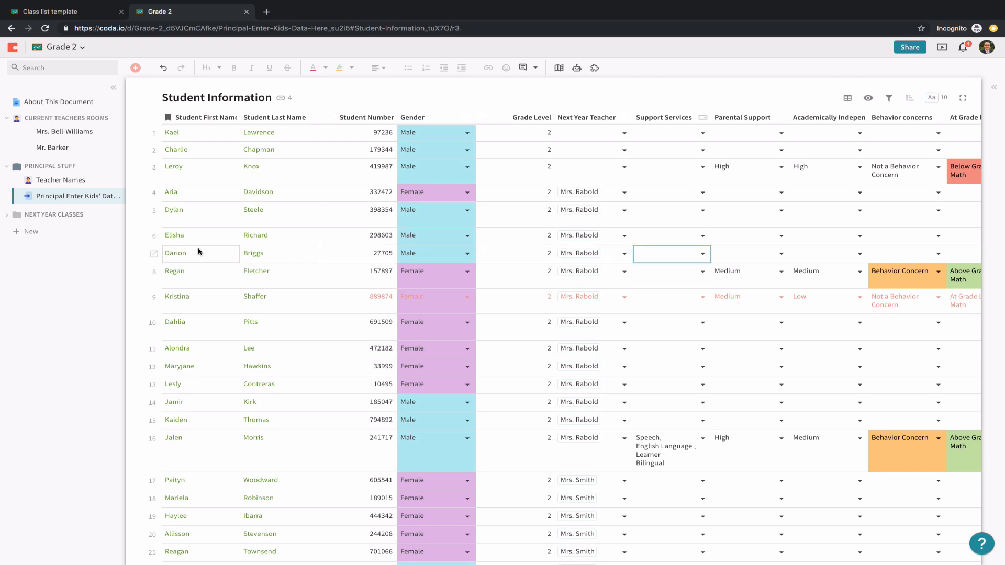
{"action": "key", "text": "Down"}
{"action": "key", "text": "Up"}
{"action": "type", "text": "spe"}
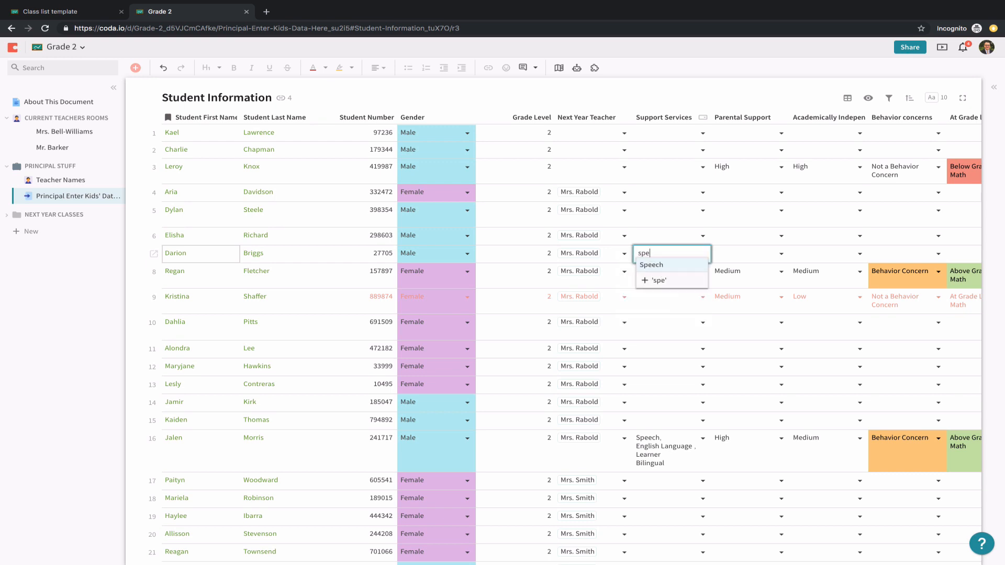
{"action": "key", "text": "Return"}
{"action": "key", "text": "Tab"}
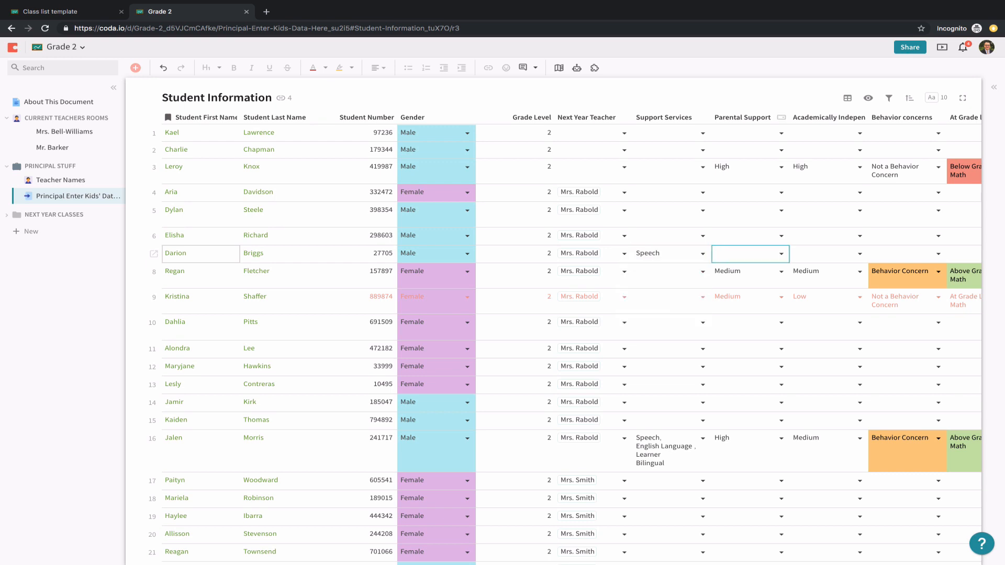
For the row 7 student, set Parental Support and Academically Independent to Low and Behavior concerns to Certain Kids
{"action": "type", "text": "l"}
{"action": "key", "text": "Return"}
{"action": "key", "text": "Tab"}
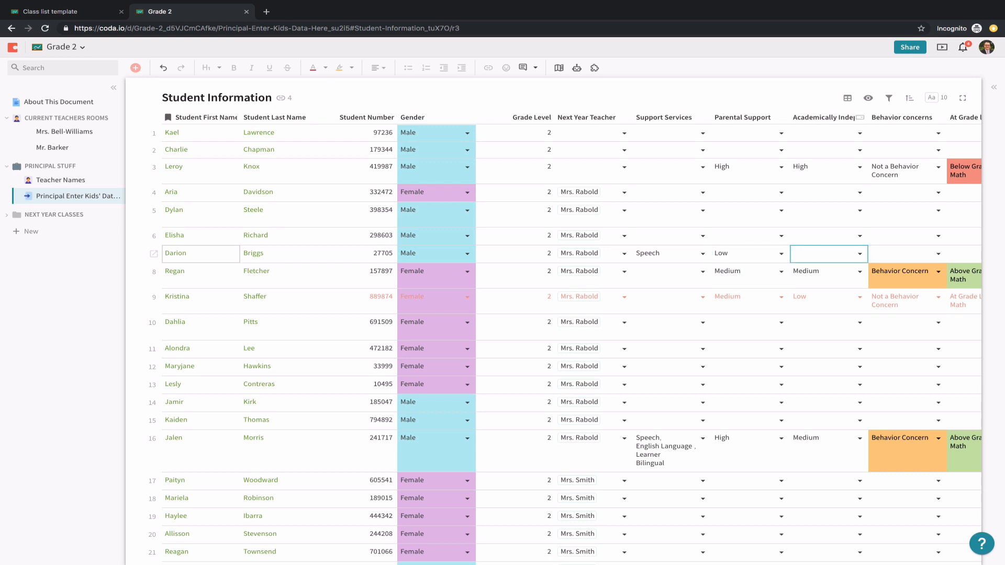
{"action": "type", "text": "l"}
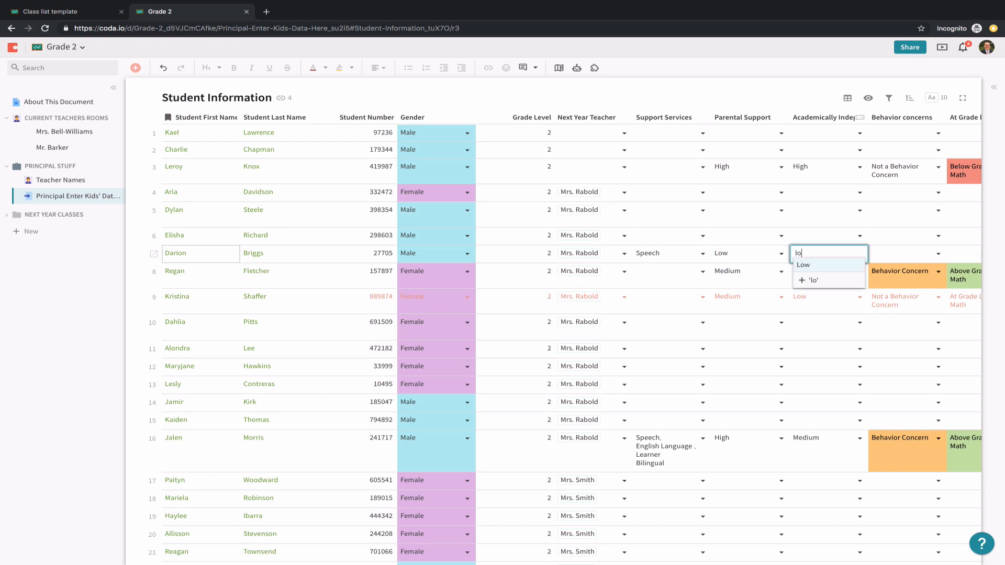
{"action": "type", "text": "o"}
{"action": "key", "text": "Return"}
{"action": "key", "text": "Tab"}
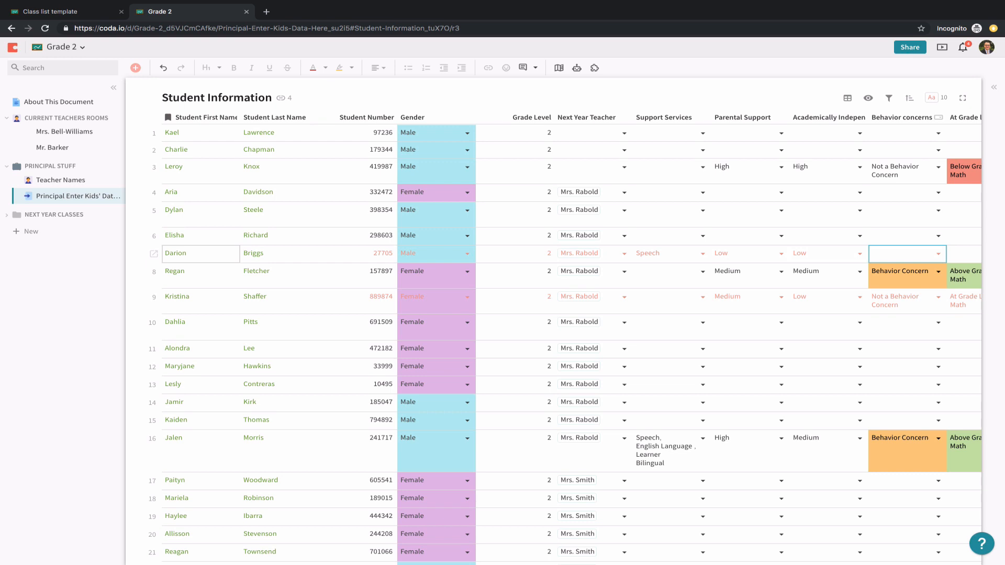
{"action": "type", "text": "ce"}
{"action": "key", "text": "Return"}
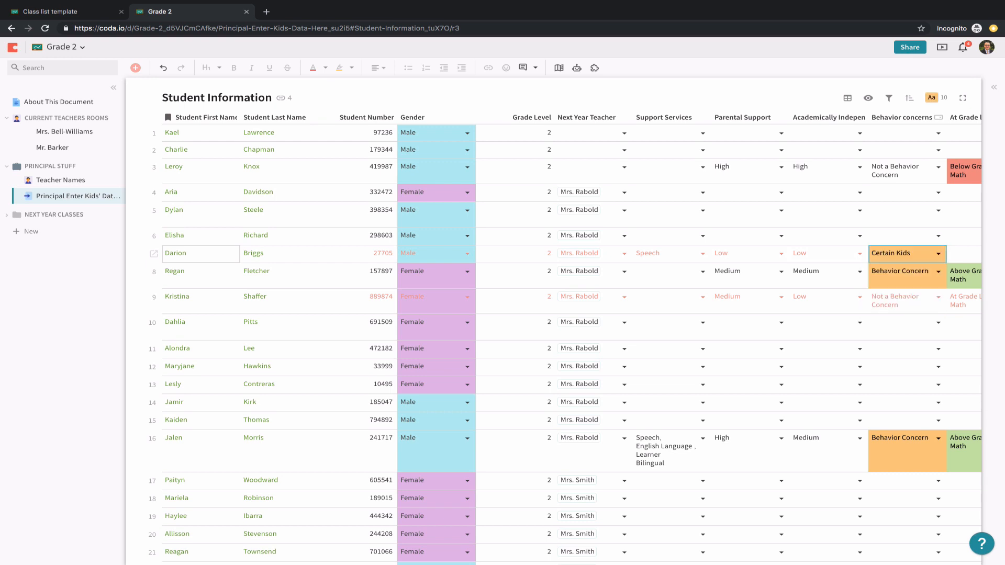
Set the row 7 student's grade levels to At Grade Level Math and Above Grade Level Reading
{"action": "key", "text": "Tab"}
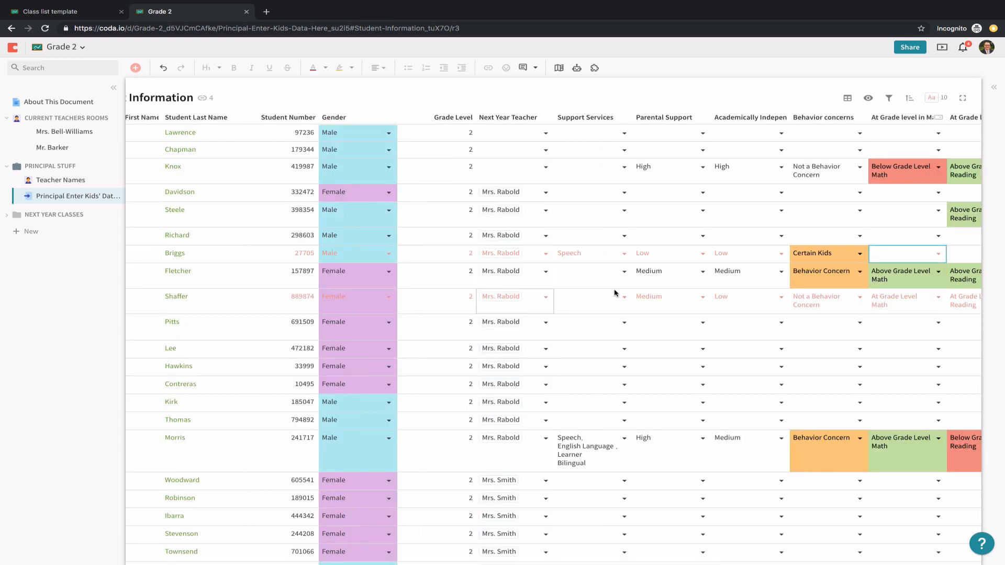
{"action": "key", "text": "Return"}
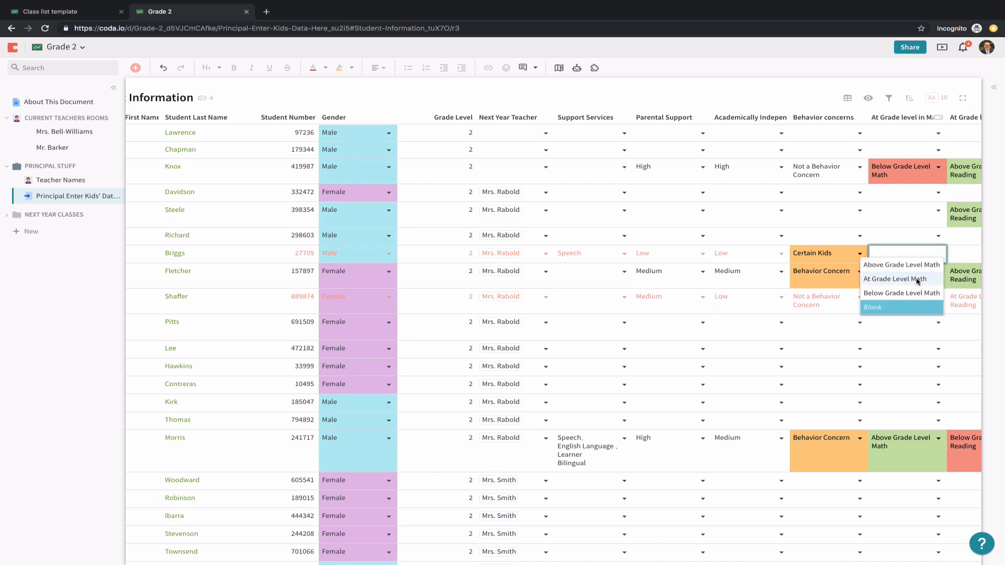
{"action": "left_click", "coordinate": [915, 283]}
{"action": "scroll", "coordinate": [900, 262], "scroll_direction": "right", "scroll_amount": 3}
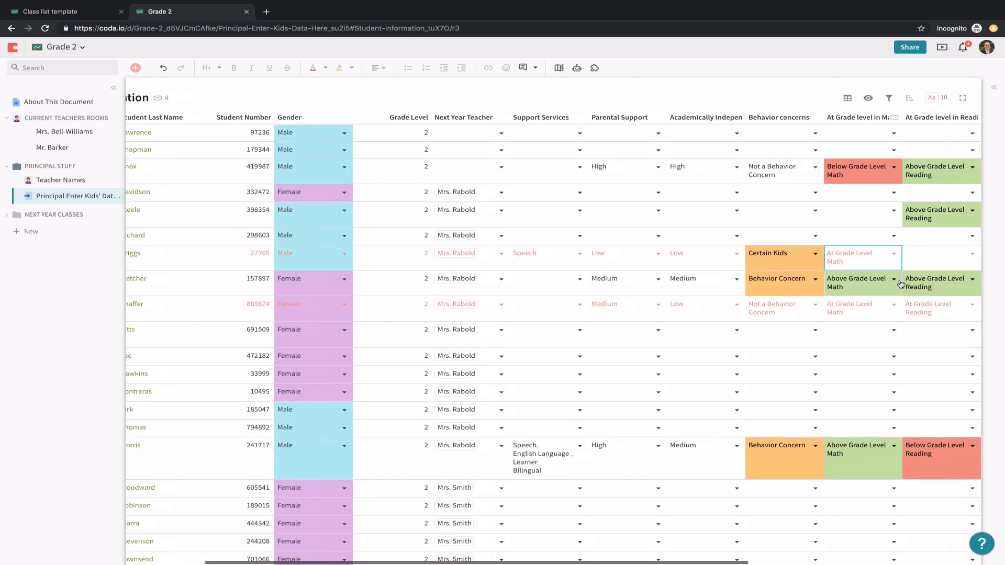
{"action": "left_click", "coordinate": [874, 255]}
{"action": "left_click", "coordinate": [873, 254]}
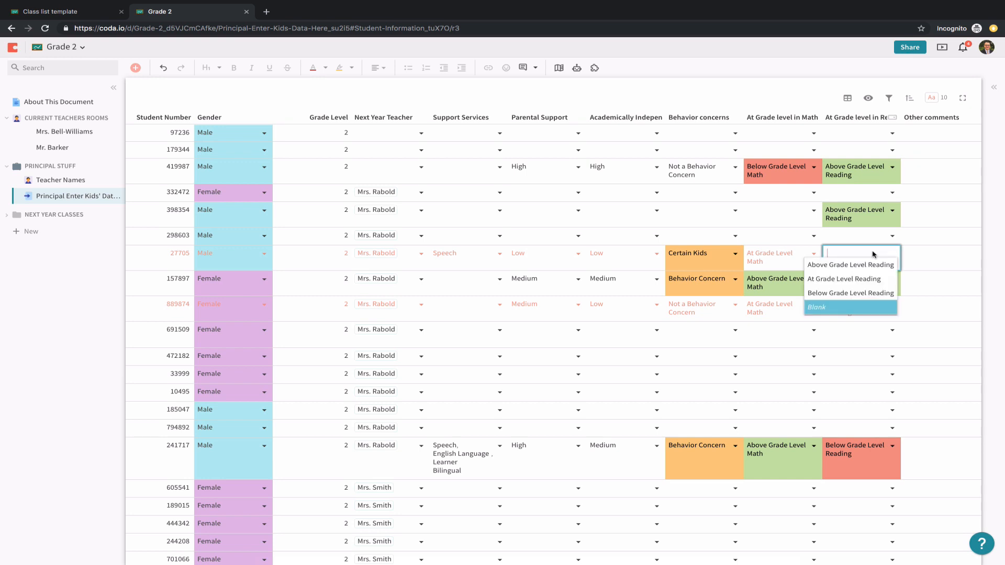
{"action": "left_click", "coordinate": [869, 266]}
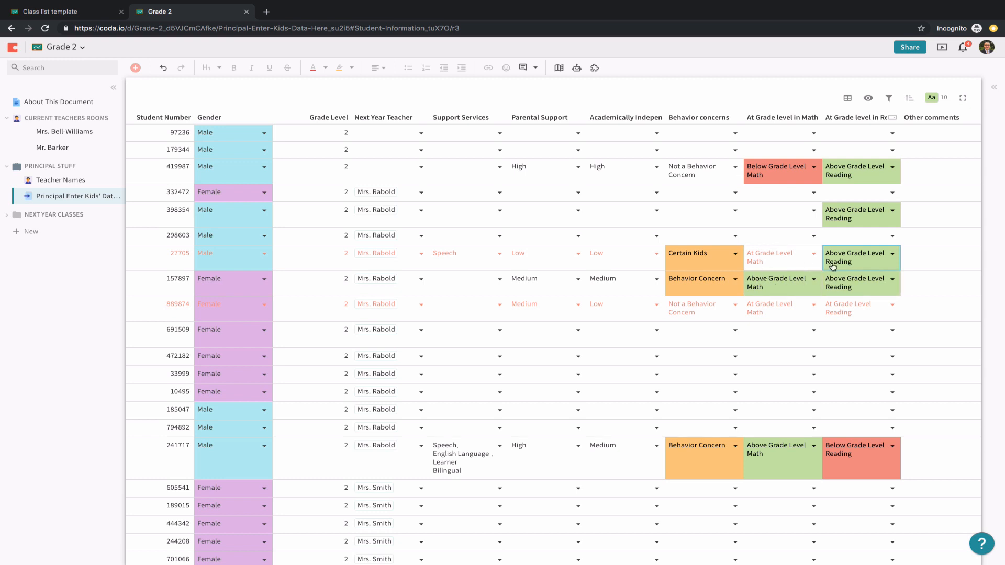
Toggle the Current Year Data Added checkbox for the student in row 7
{"action": "scroll", "coordinate": [833, 266], "scroll_direction": "right", "scroll_amount": 5}
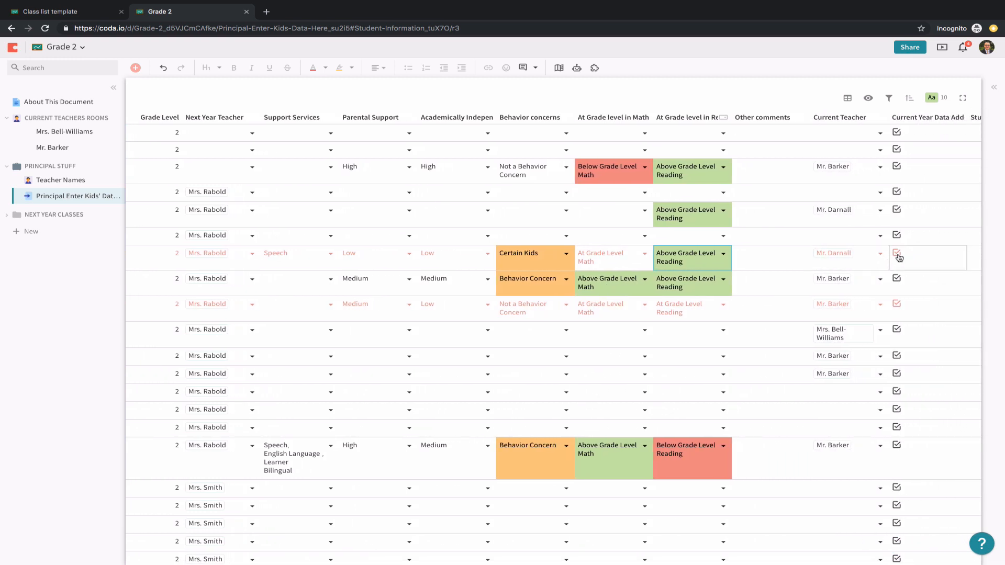
{"action": "left_click", "coordinate": [898, 256]}
Set Next Year Teacher to the third listed teacher for the student in row 1 and the fourth listed teacher for row 2
{"action": "scroll", "coordinate": [899, 258], "scroll_direction": "left", "scroll_amount": 10}
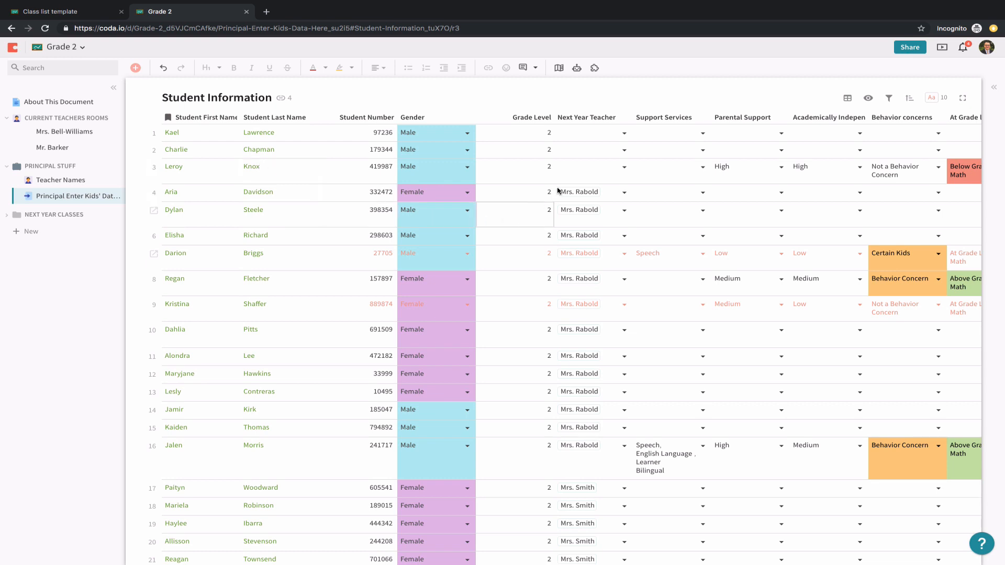
{"action": "left_click", "coordinate": [625, 136]}
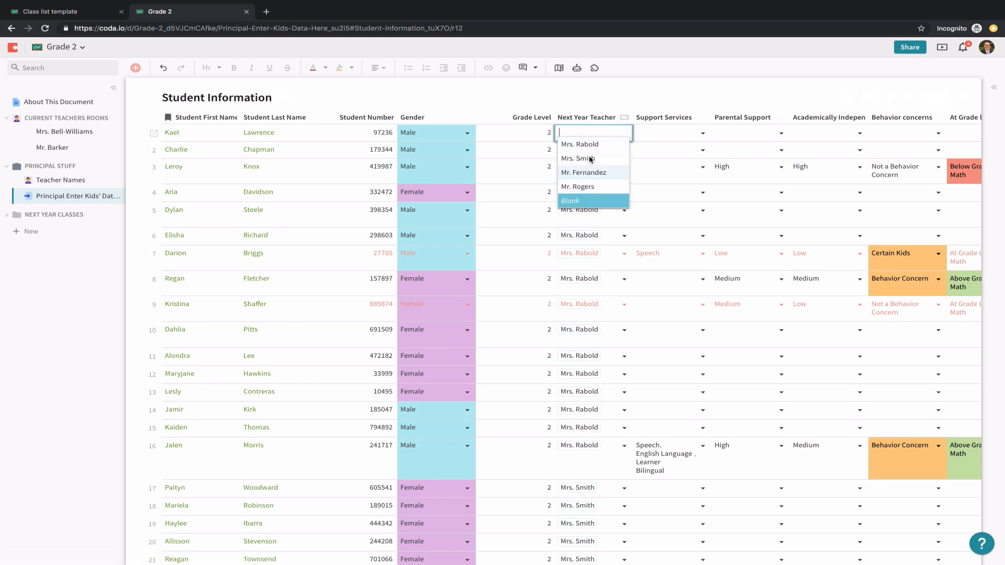
{"action": "mouse_move", "coordinate": [588, 149]}
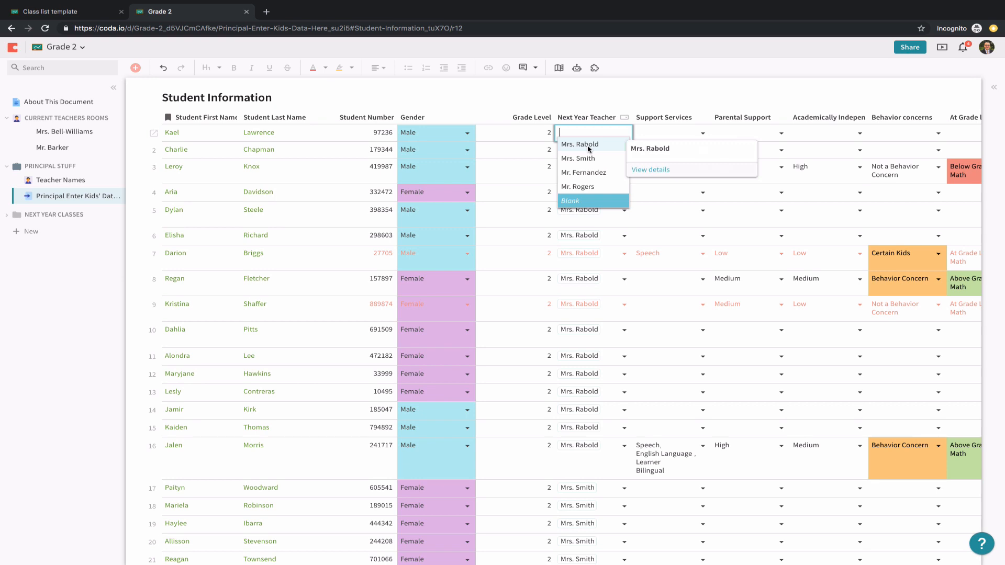
{"action": "left_click", "coordinate": [595, 173]}
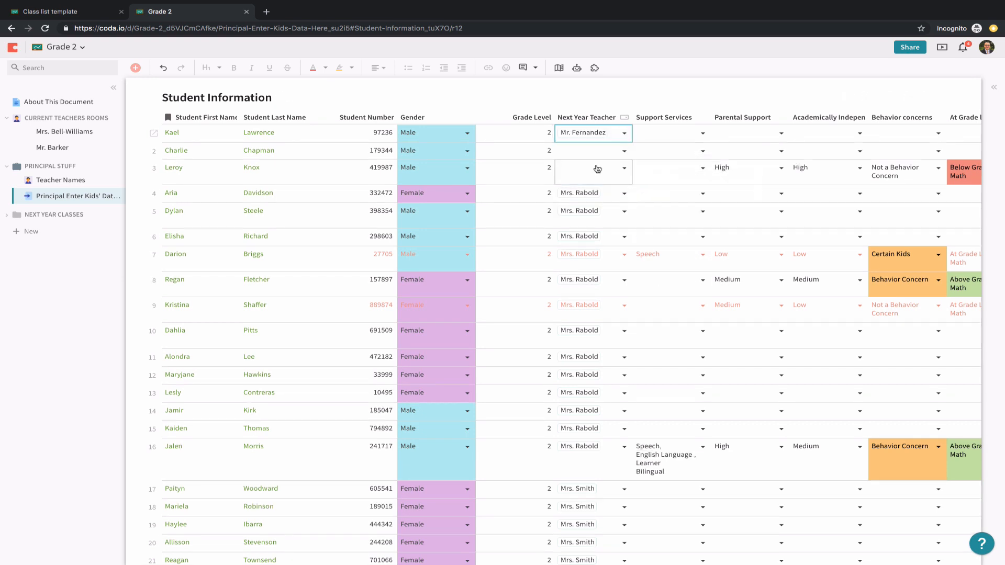
{"action": "left_click", "coordinate": [628, 151]}
{"action": "left_click", "coordinate": [627, 152]}
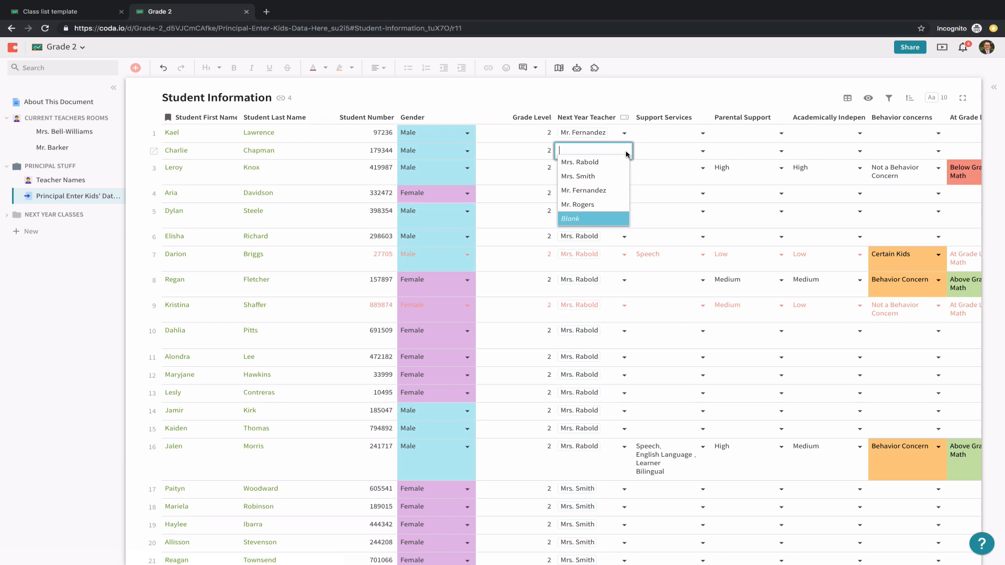
{"action": "left_click", "coordinate": [590, 203]}
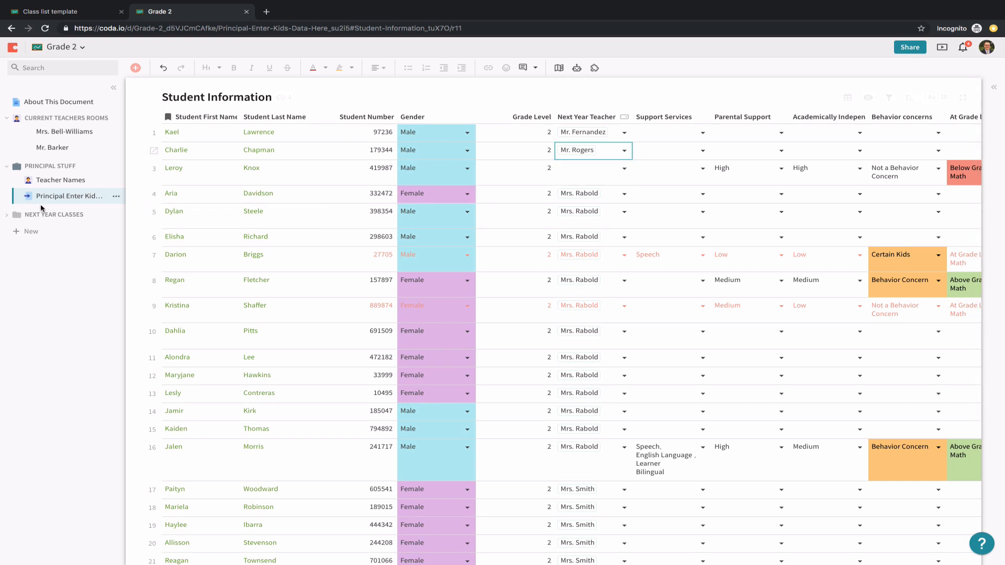
Open Sort Kids under Next Year Classes and move the unassigned student's card into the first teacher's column
{"action": "left_click", "coordinate": [7, 215]}
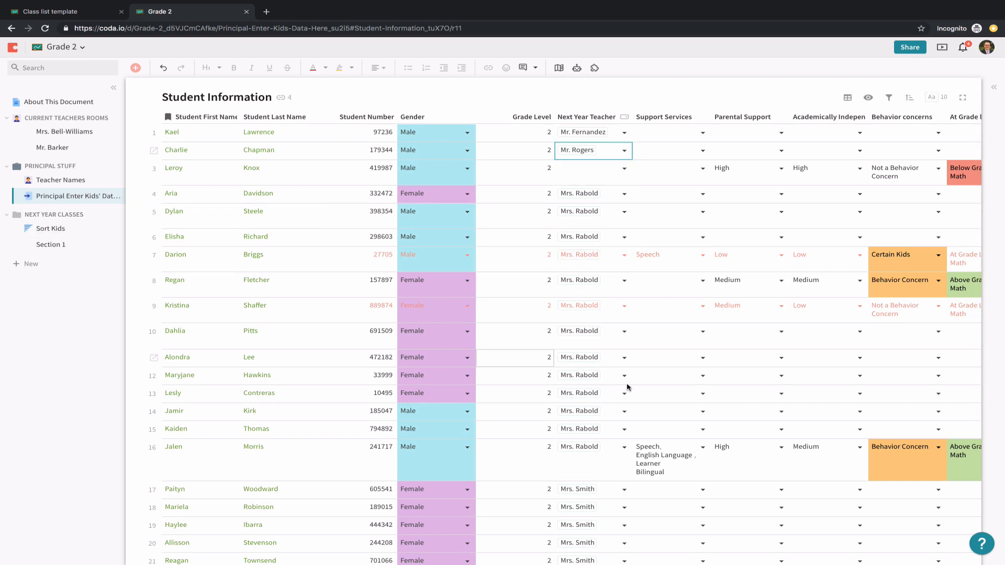
{"action": "left_click", "coordinate": [66, 234]}
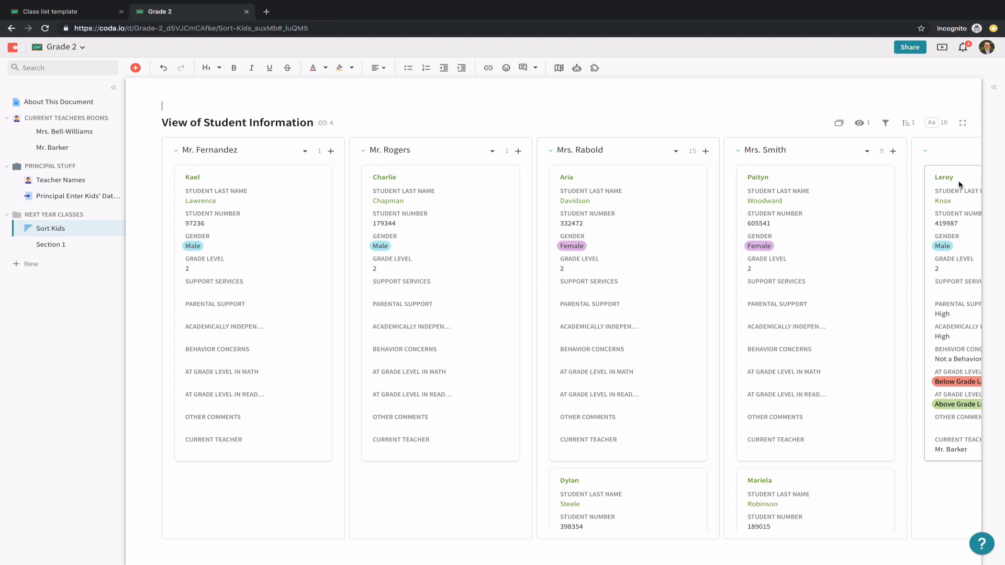
{"action": "left_click_drag", "start_coordinate": [960, 184], "coordinate": [276, 200]}
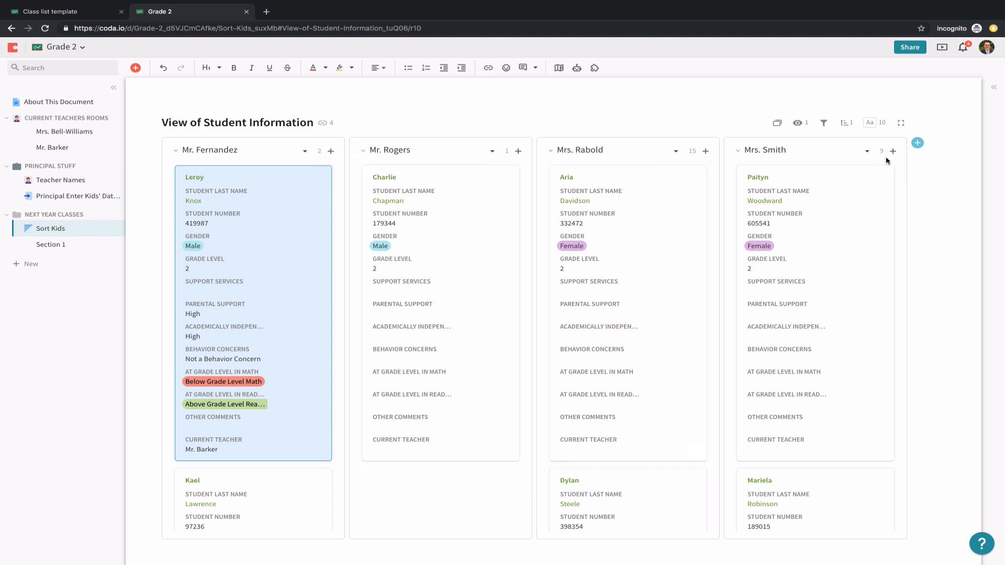
From the third teacher's column, move the top four cards one by one: first, second and fourth to the second teacher, third to the first teacher
{"action": "left_click_drag", "start_coordinate": [658, 183], "coordinate": [419, 185]}
{"action": "left_click_drag", "start_coordinate": [667, 217], "coordinate": [413, 220]}
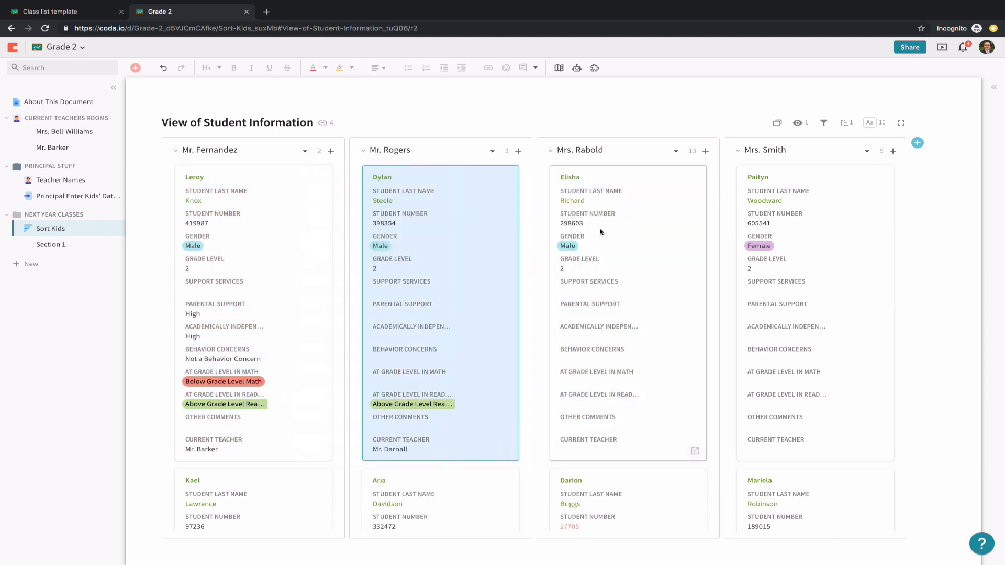
{"action": "left_click_drag", "start_coordinate": [601, 232], "coordinate": [314, 228]}
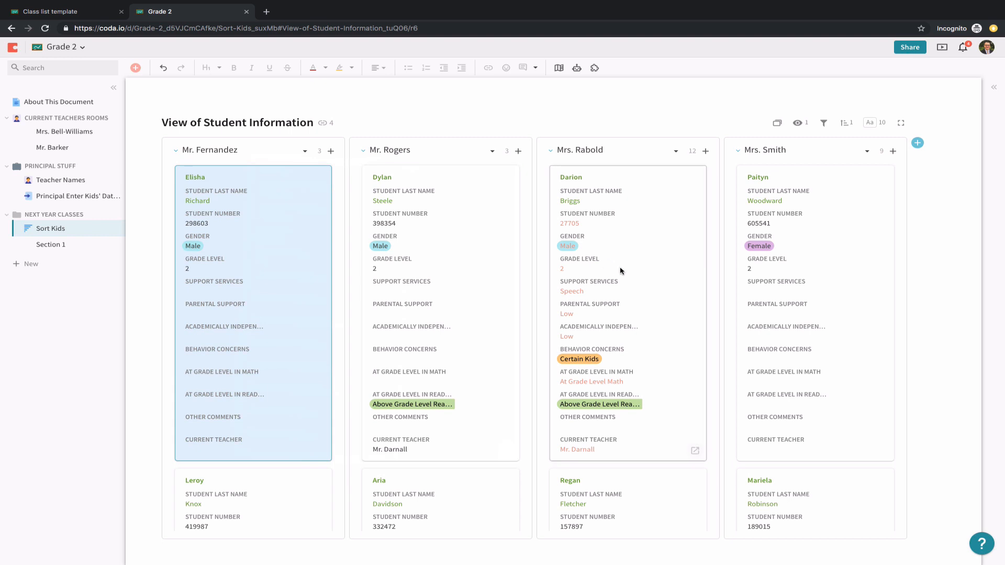
{"action": "left_click_drag", "start_coordinate": [622, 271], "coordinate": [433, 285]}
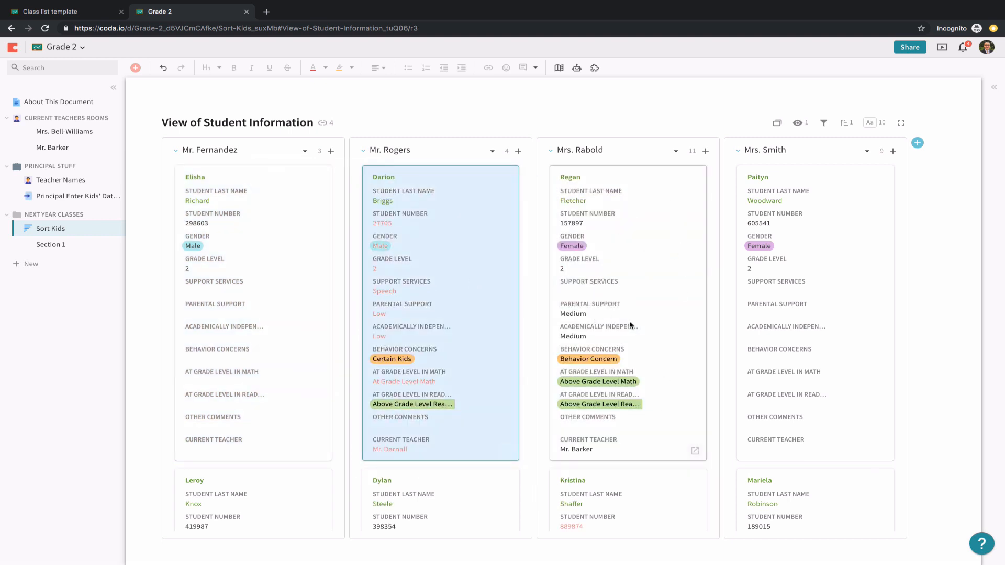
Move the third teacher's top card to the first teacher, then that column's next card and the fourth teacher's top card to the second teacher
{"action": "scroll", "coordinate": [657, 386], "scroll_direction": "down", "scroll_amount": 6}
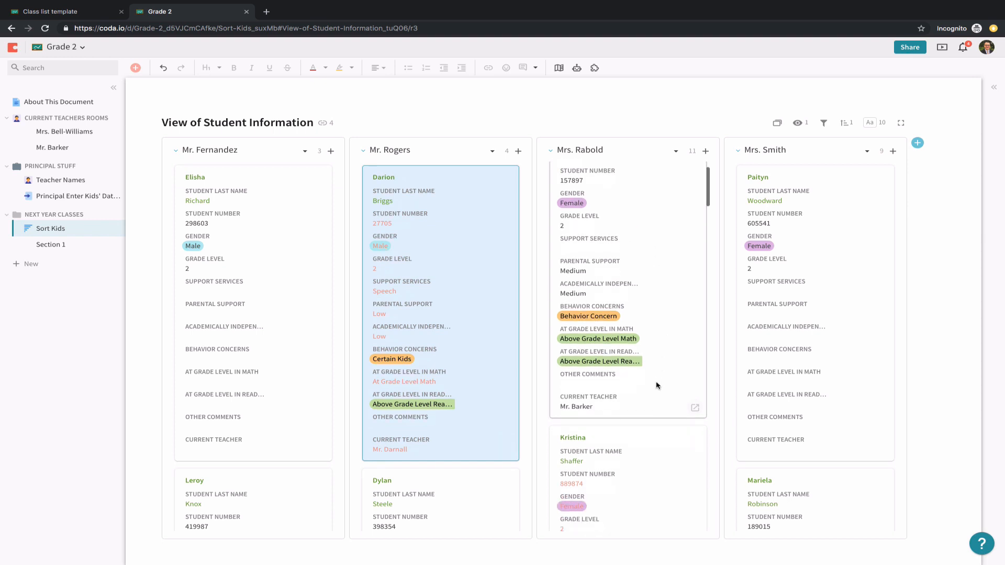
{"action": "scroll", "coordinate": [657, 386], "scroll_direction": "up", "scroll_amount": 6}
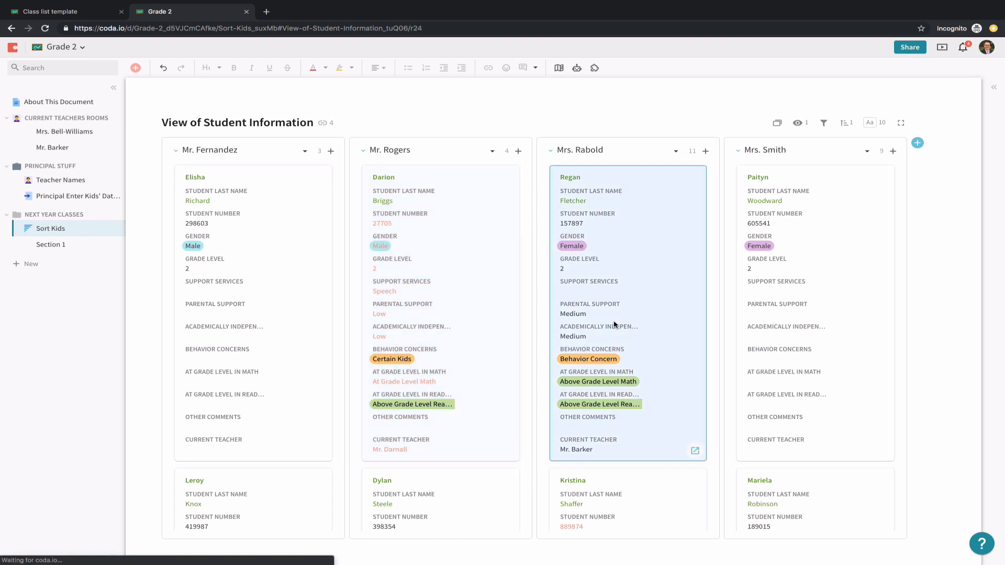
{"action": "left_click_drag", "start_coordinate": [615, 325], "coordinate": [266, 312]}
{"action": "left_click_drag", "start_coordinate": [627, 373], "coordinate": [500, 366]}
{"action": "left_click_drag", "start_coordinate": [775, 344], "coordinate": [415, 304]}
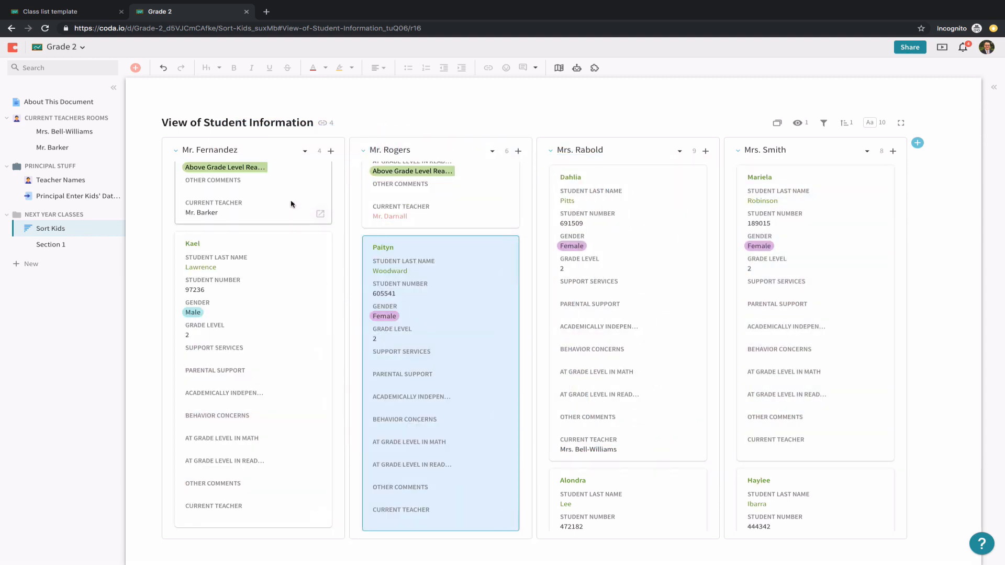
Move all remaining student cards from the first teacher's column into the second teacher's column, emptying the first
{"action": "left_click_drag", "start_coordinate": [290, 202], "coordinate": [404, 215]}
{"action": "left_click_drag", "start_coordinate": [266, 247], "coordinate": [413, 247]}
{"action": "left_click_drag", "start_coordinate": [258, 227], "coordinate": [410, 256]}
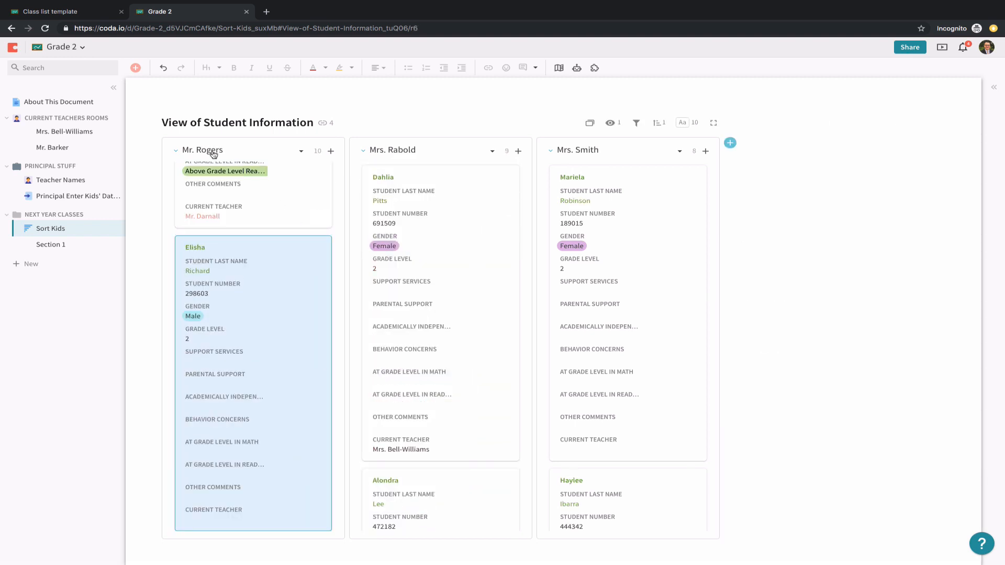
Open the Principal Enter Kids' Data page and set Next Year Teacher to the third listed teacher for the student in row 1
{"action": "left_click", "coordinate": [60, 197]}
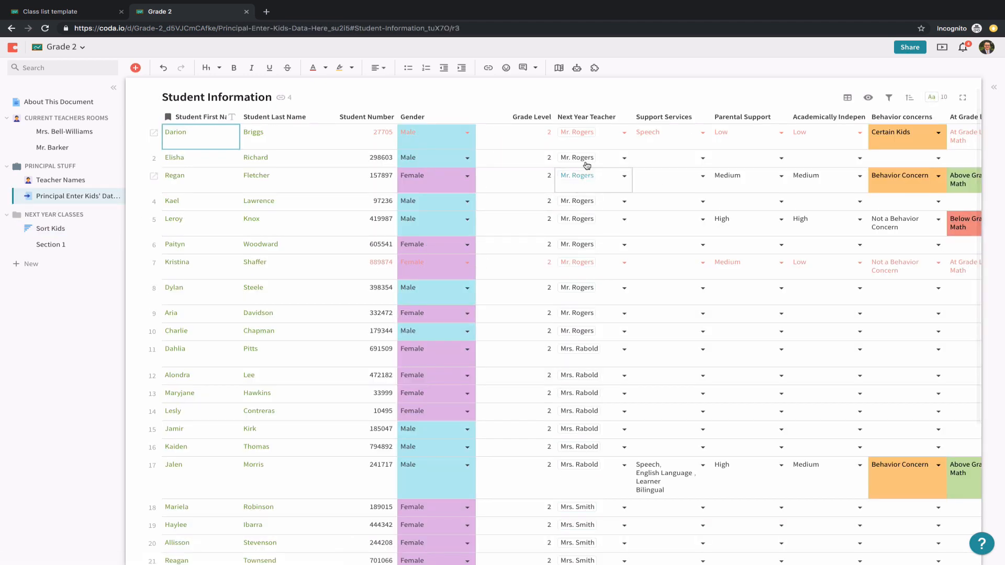
{"action": "left_click", "coordinate": [621, 137]}
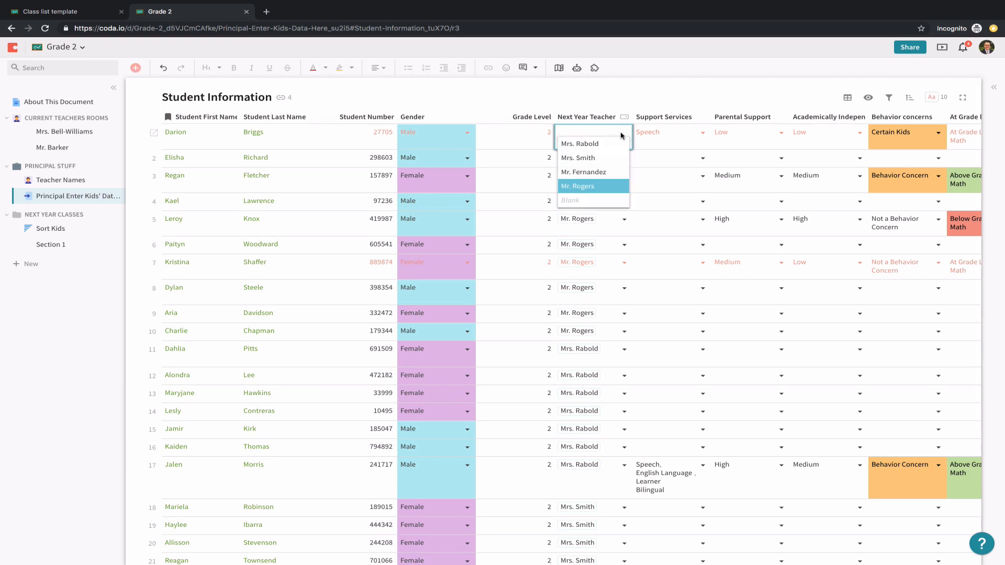
{"action": "left_click", "coordinate": [586, 173]}
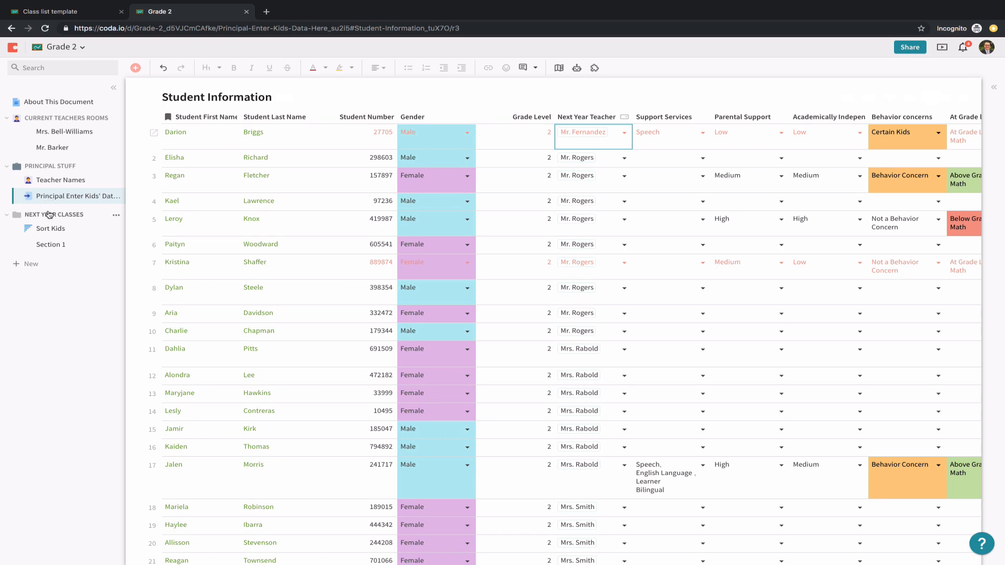
Return to Sort Kids under Next Year Classes and look through the student cards in the third teacher's column
{"action": "left_click", "coordinate": [49, 227]}
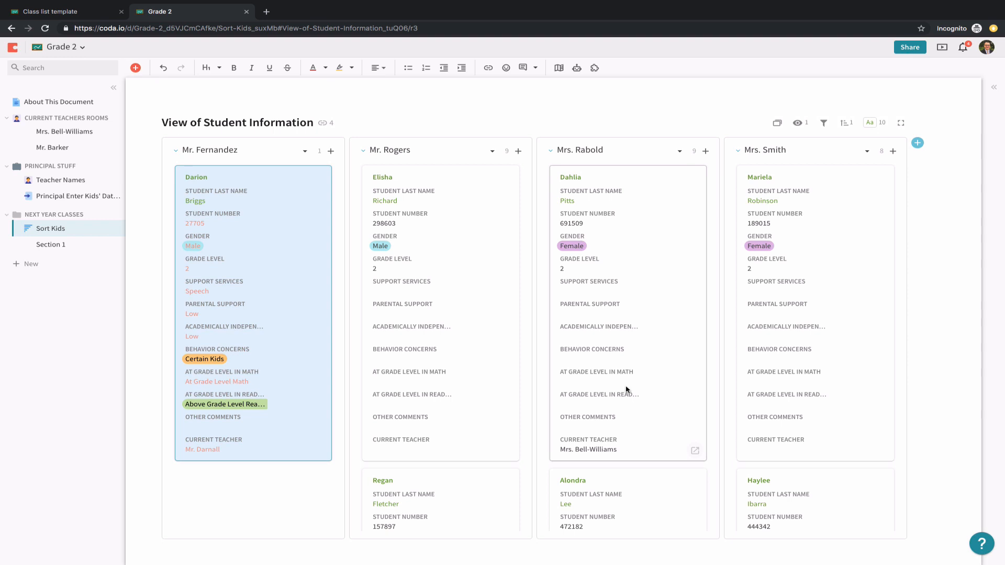
{"action": "scroll", "coordinate": [627, 389], "scroll_direction": "down", "scroll_amount": 5}
{"action": "scroll", "coordinate": [626, 389], "scroll_direction": "up", "scroll_amount": 5}
{"action": "scroll", "coordinate": [626, 390], "scroll_direction": "down", "scroll_amount": 10}
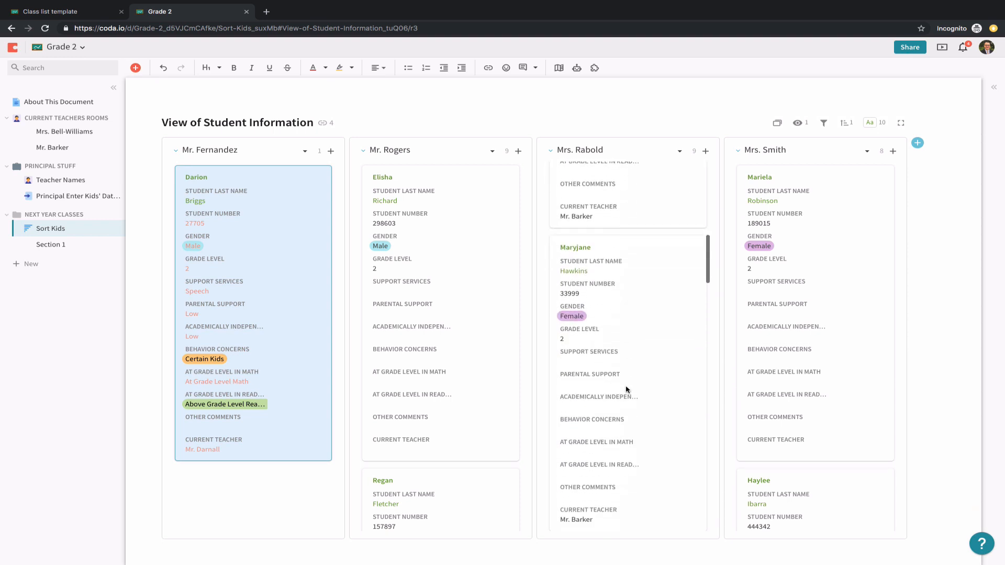
{"action": "scroll", "coordinate": [626, 389], "scroll_direction": "down", "scroll_amount": 7}
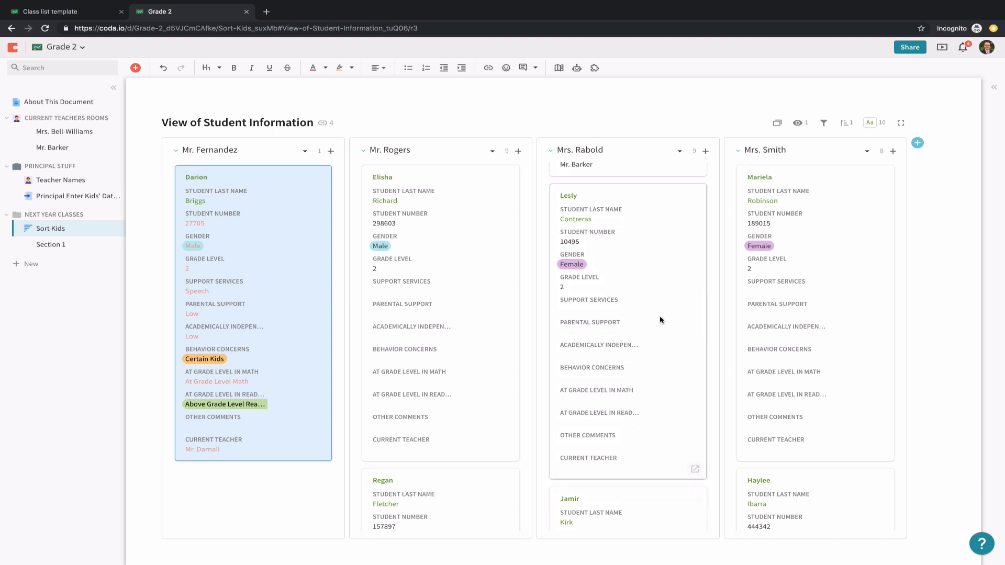